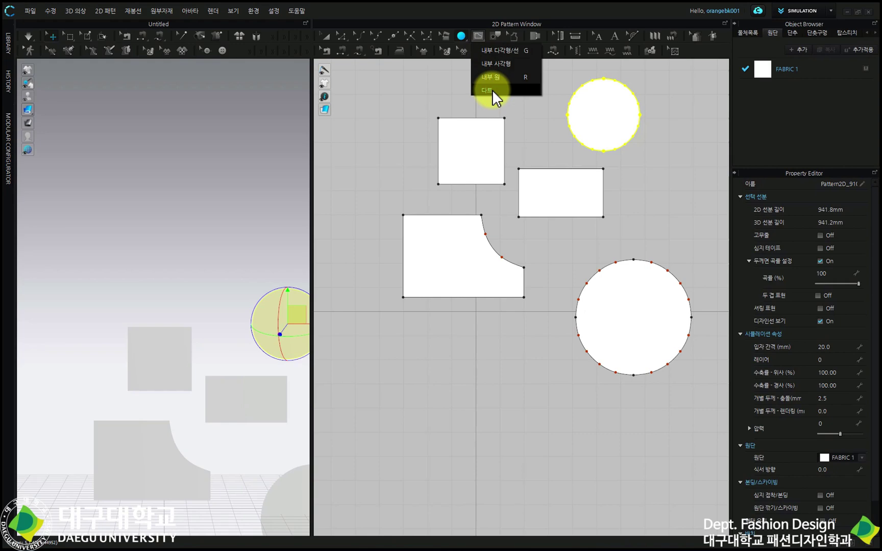
Draw a vertical internal line about 341 mm long across the curved-edge pattern piece, about 87 mm in from its left edge.
click(494, 52)
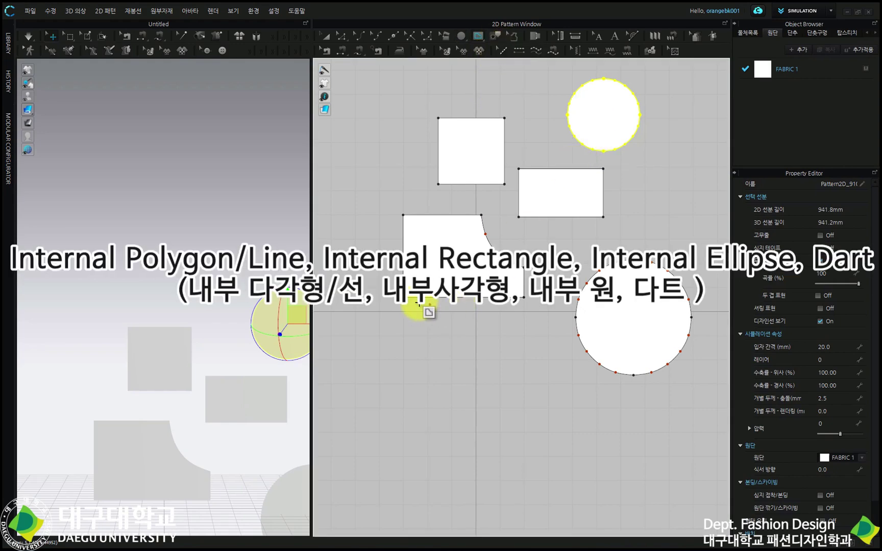
click(367, 194)
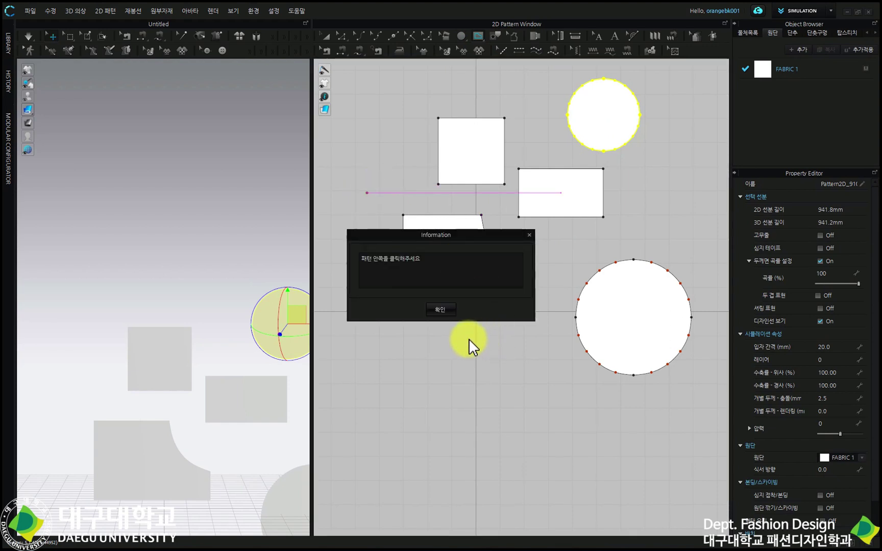
click(448, 312)
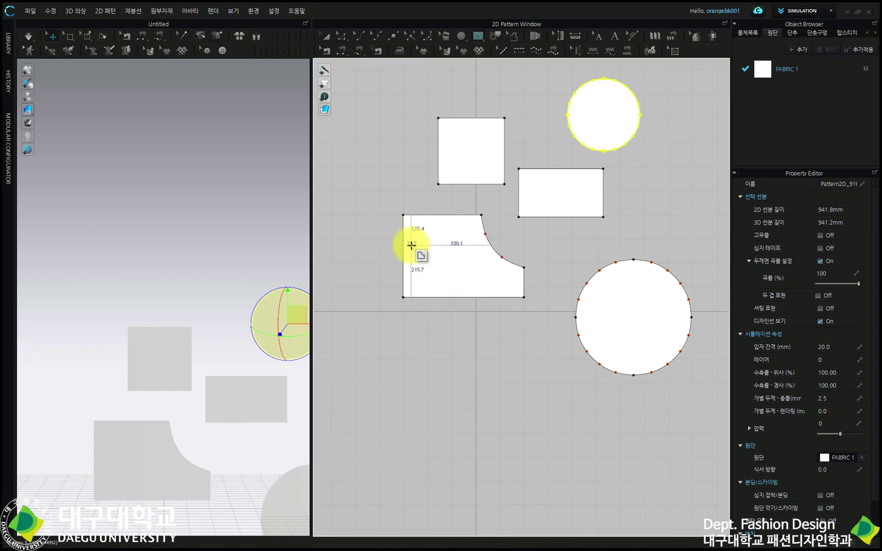
scroll(415, 254, up, 2)
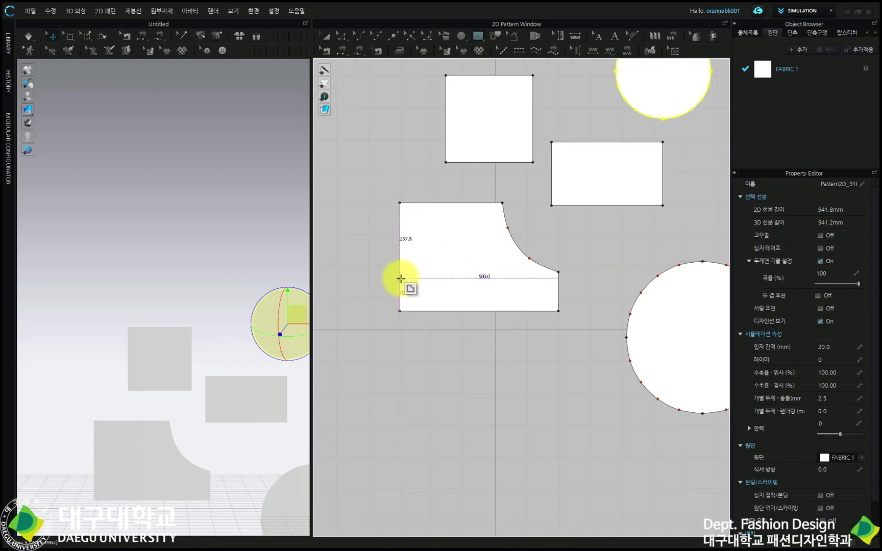
click(427, 203)
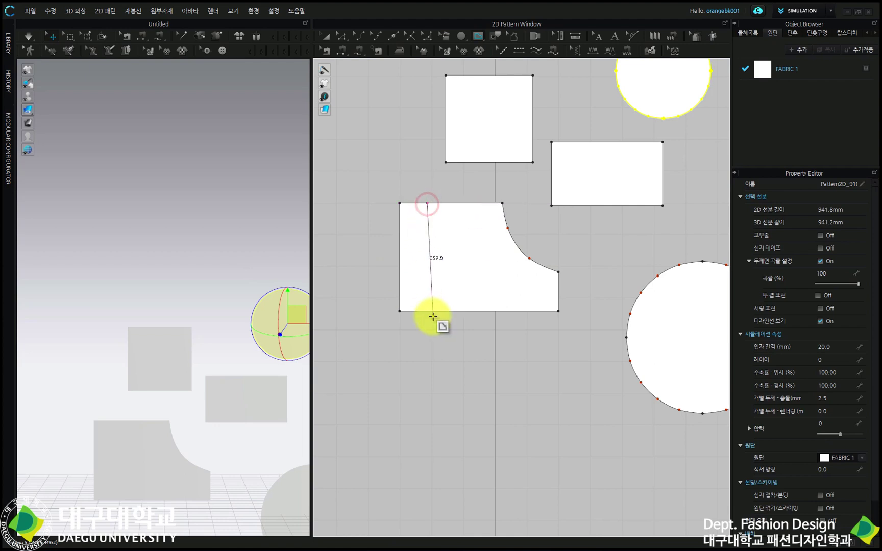
click(427, 311)
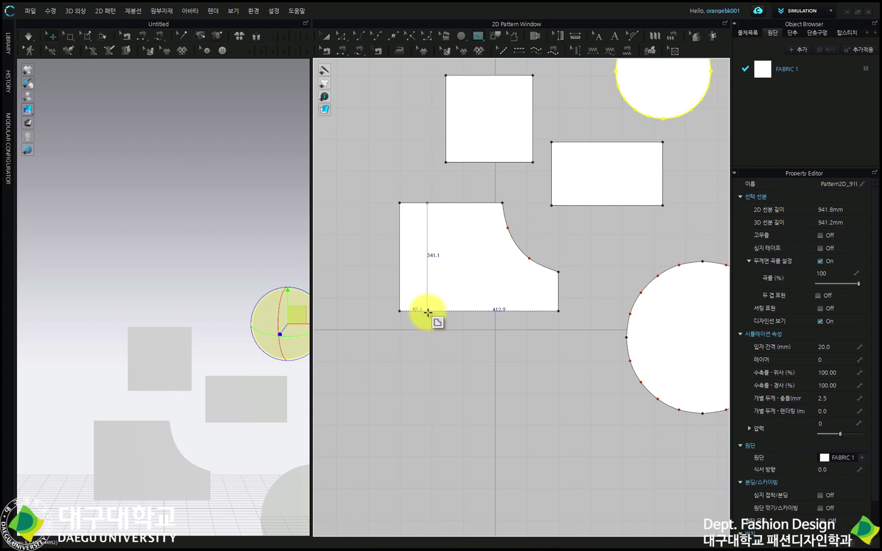
double_click(427, 312)
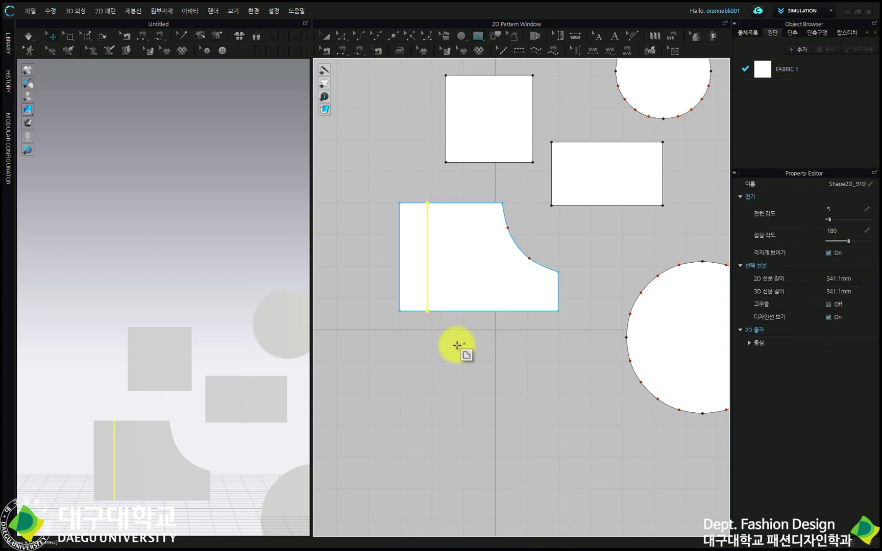
Inspect the curved piece's upper edge and its internal line, selecting each separately and clearing the selection.
click(345, 35)
click(384, 118)
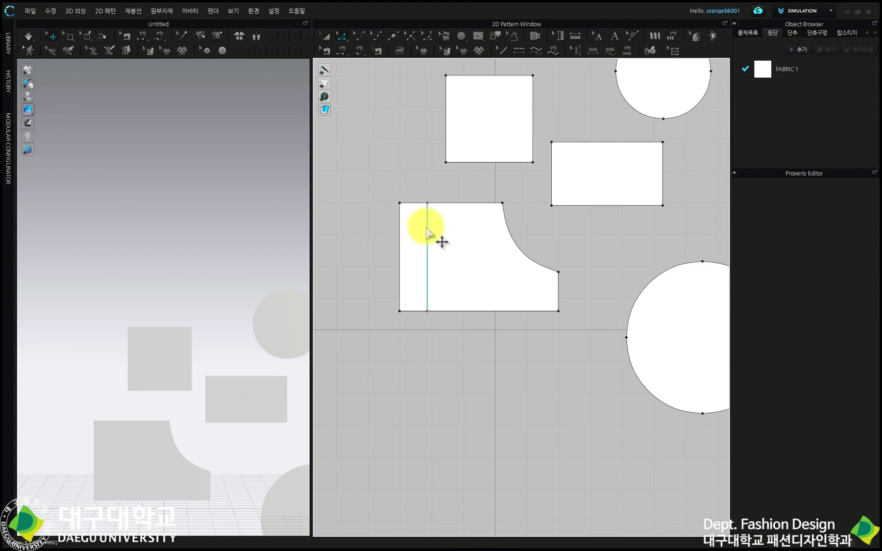
scroll(427, 234, up, 3)
click(480, 186)
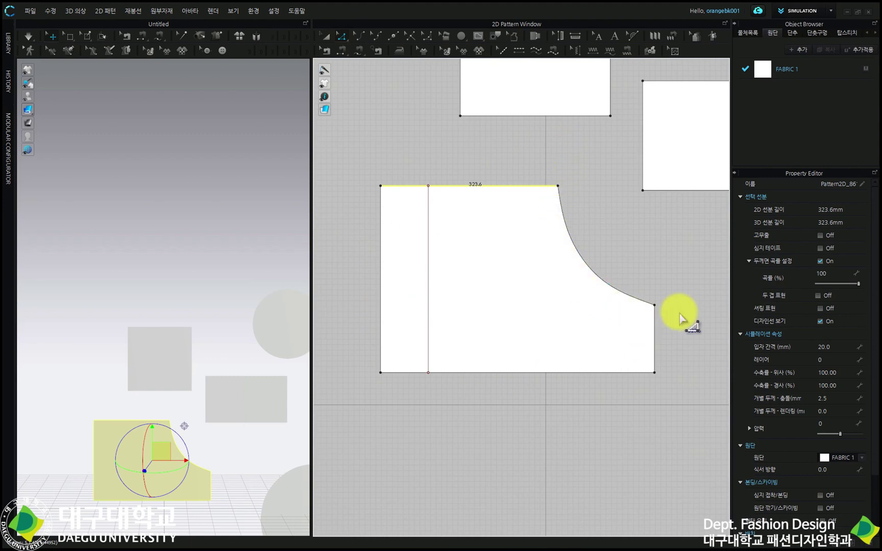
click(469, 150)
click(428, 219)
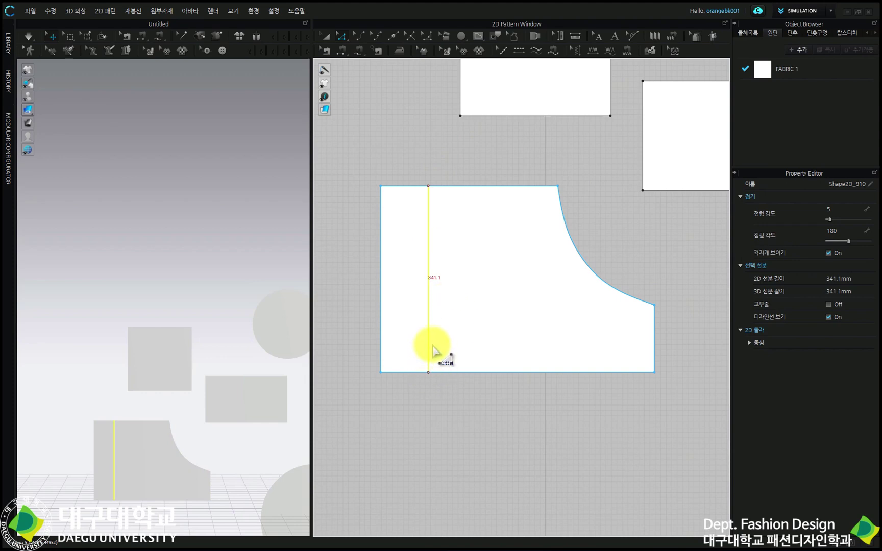
click(508, 172)
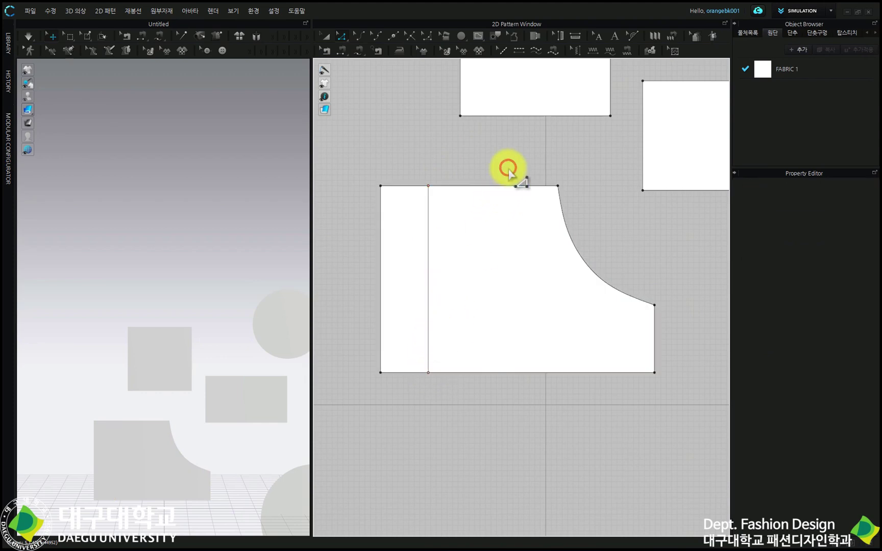
Add a 100 × 100 mm internal rectangle to the wide rectangular piece, 125 mm from both sides, 39 mm from above and 61 mm from below.
scroll(512, 181, down, 4)
middle_drag(509, 199, 448, 235)
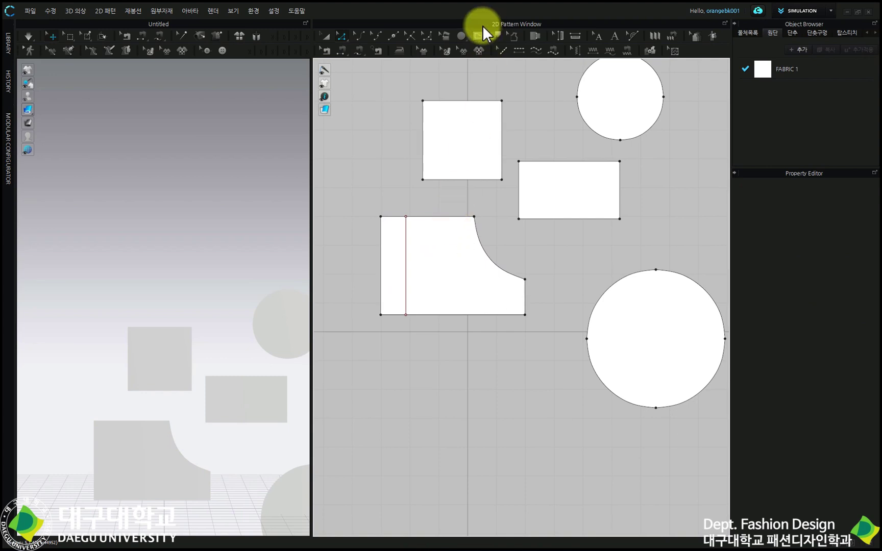
click(480, 42)
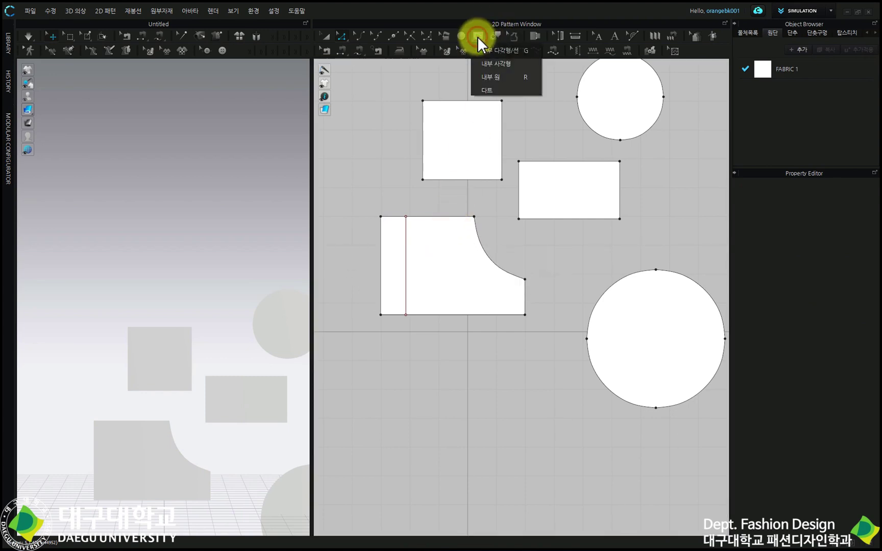
click(490, 64)
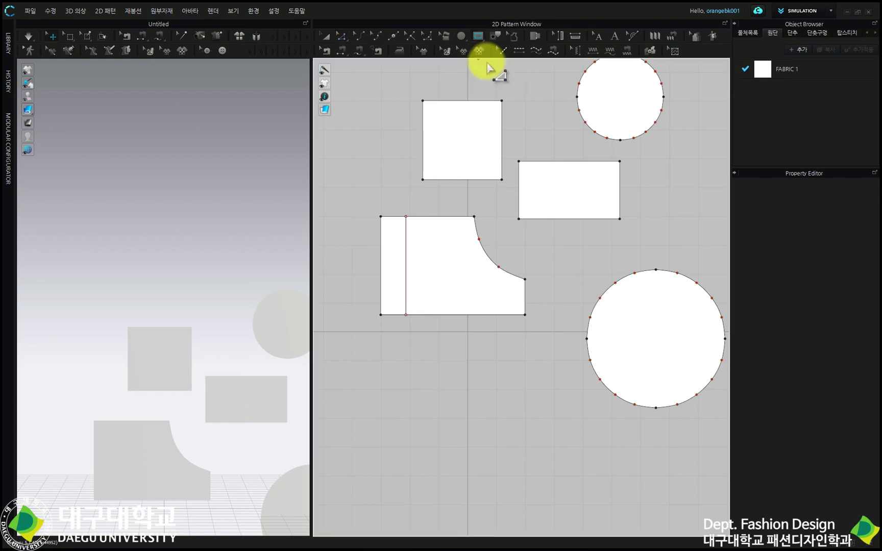
click(567, 187)
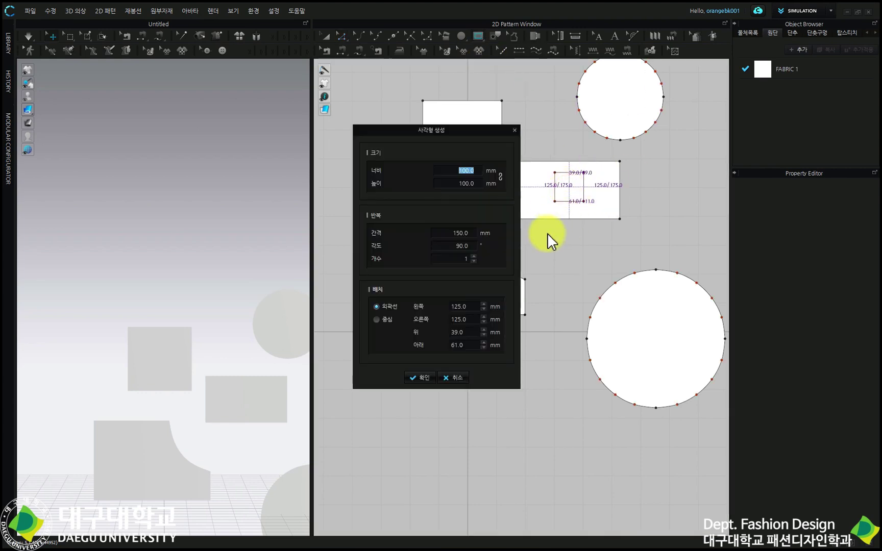
click(420, 378)
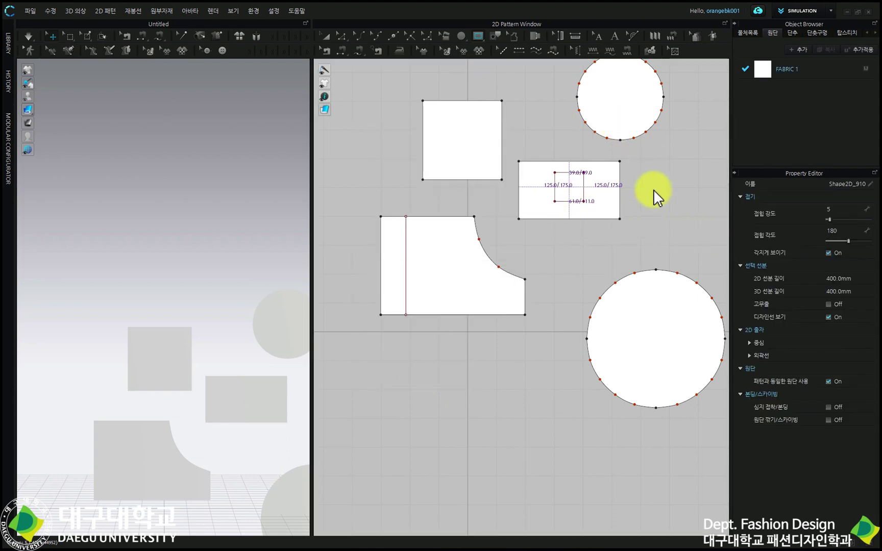
Create an internal circle with linked width and height and a 100 mm radius at the centre of the smaller circular piece.
click(479, 35)
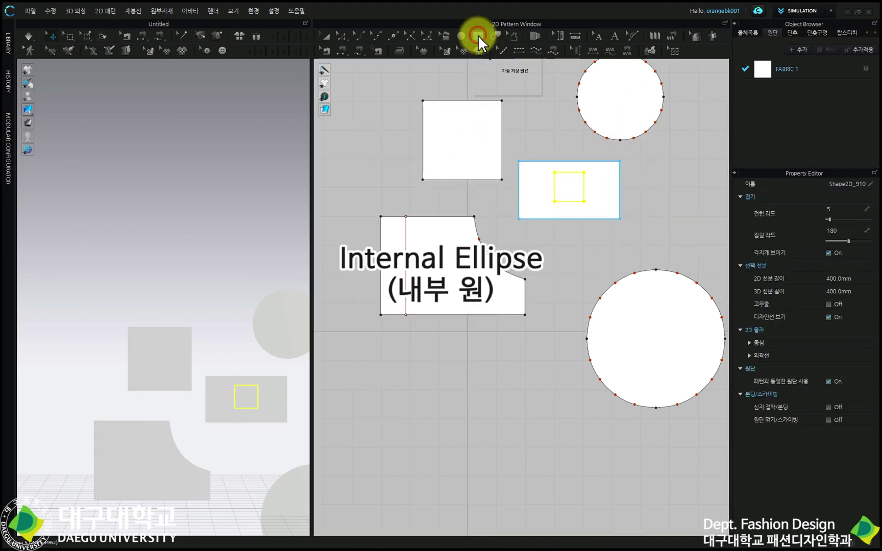
click(491, 77)
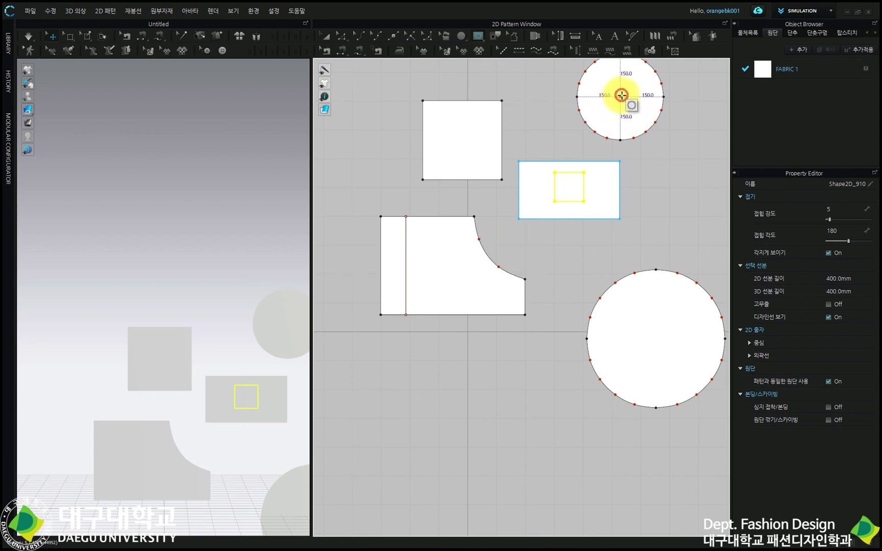
click(622, 95)
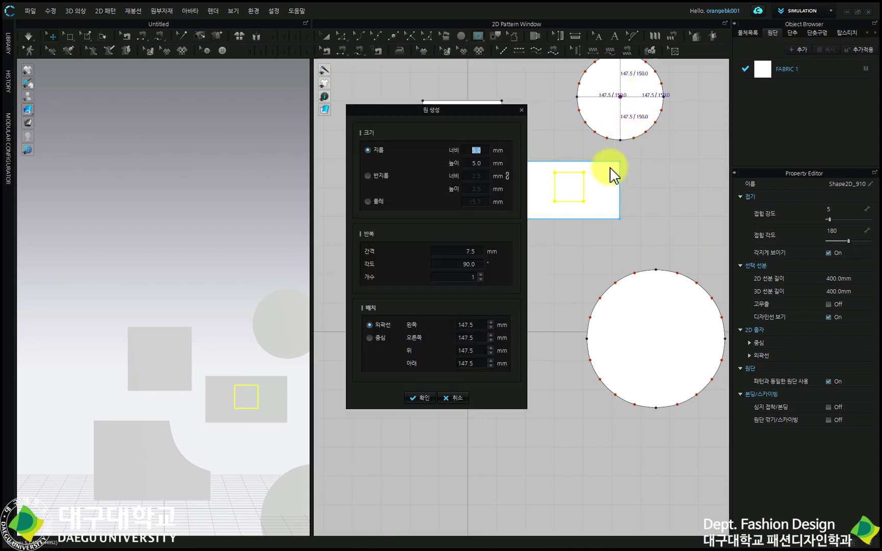
click(382, 179)
click(507, 176)
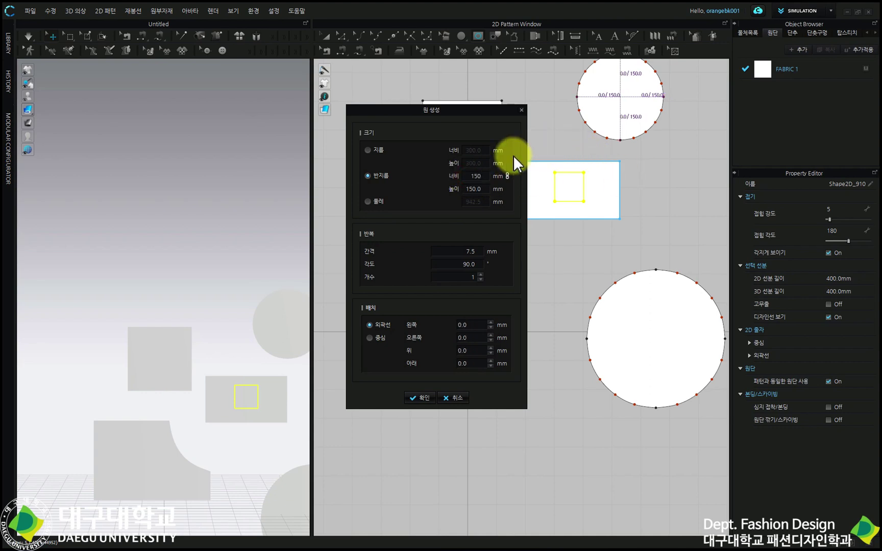
double_click(474, 176)
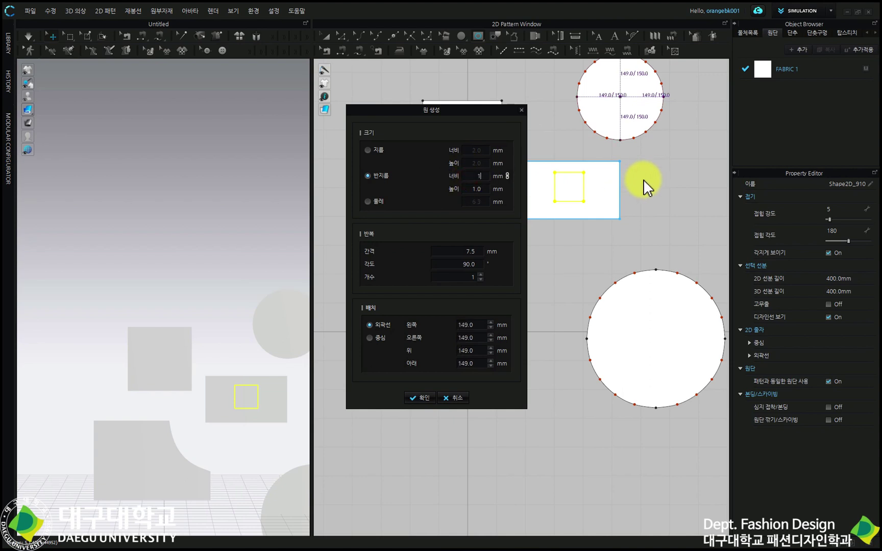
key(Return)
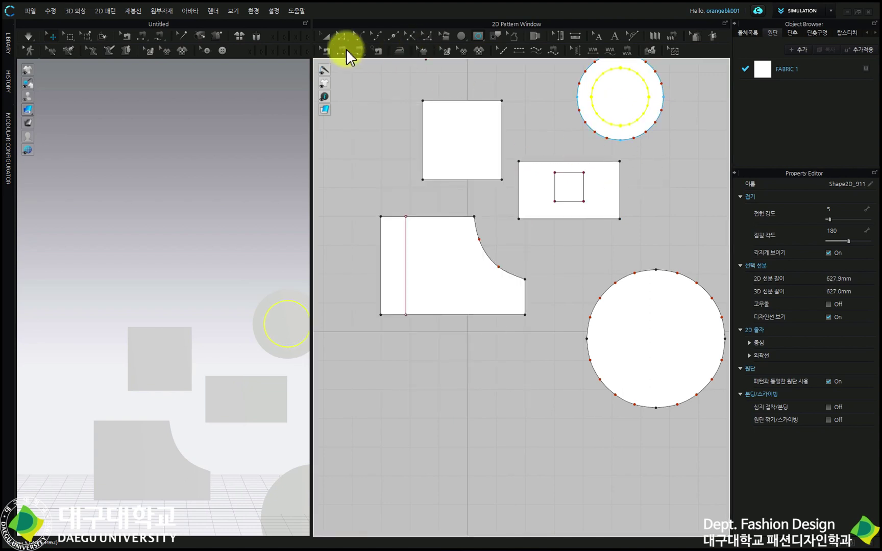
Convert the internal circle in the smaller circular piece to a hole.
click(327, 36)
click(530, 90)
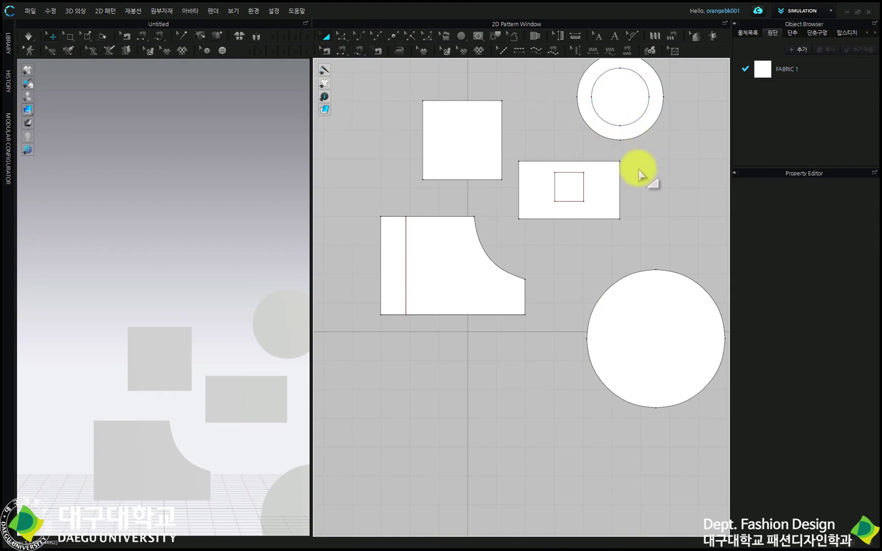
middle_drag(636, 165, 639, 183)
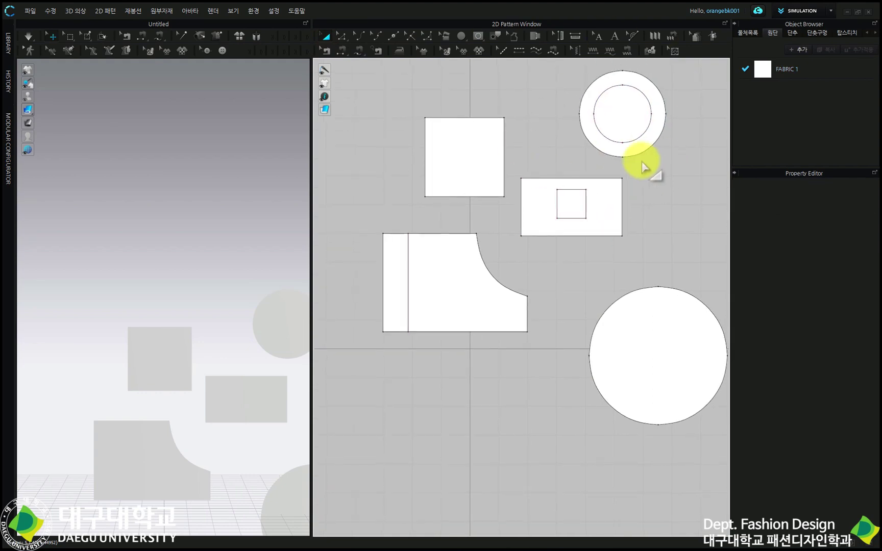
click(640, 95)
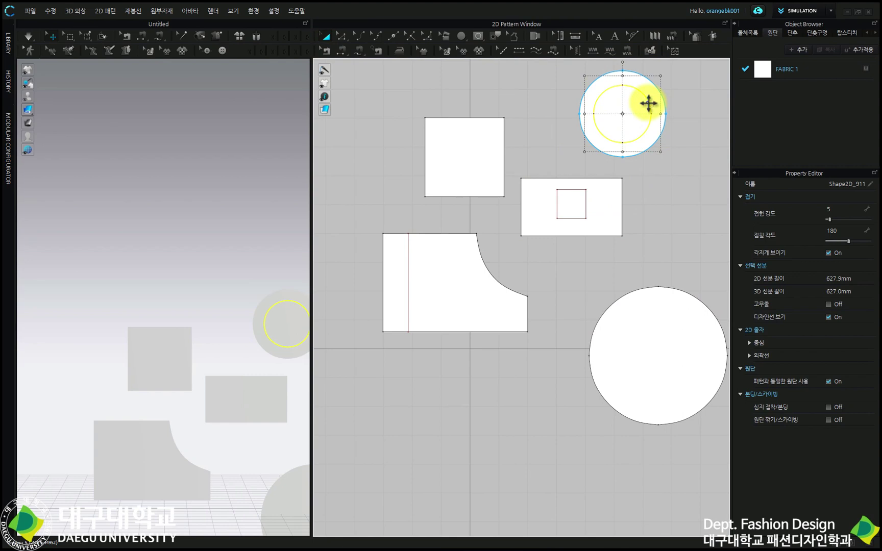
right_click(649, 105)
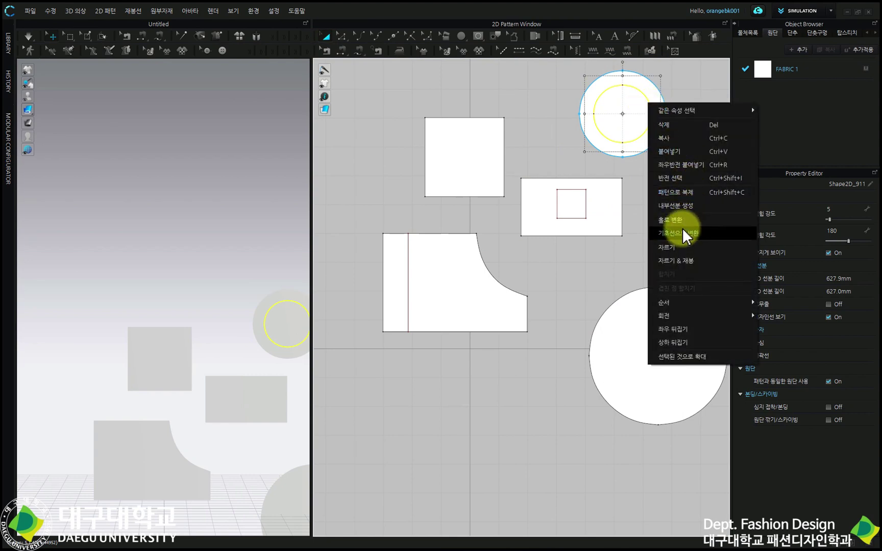
click(682, 222)
click(681, 223)
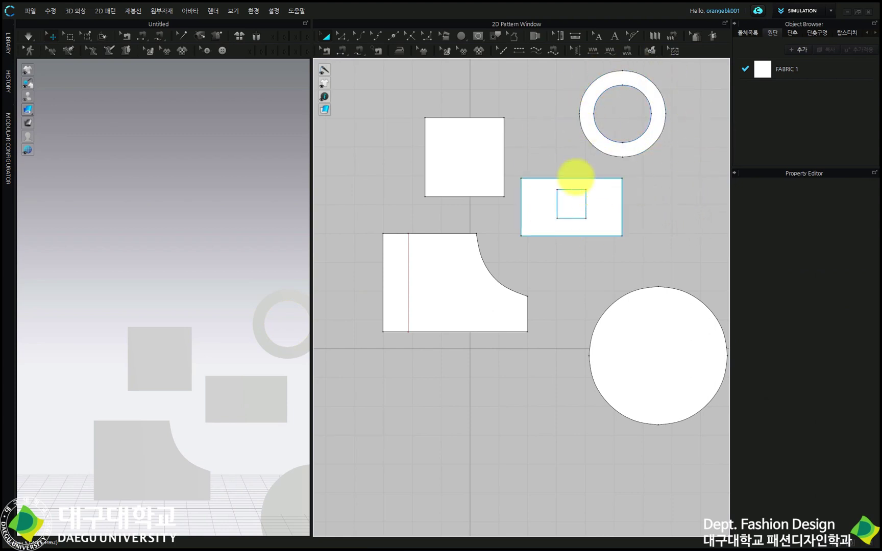
Draw a tall diamond-shaped dart with an outline of about 635 mm just right of centre in the large circular piece.
click(478, 37)
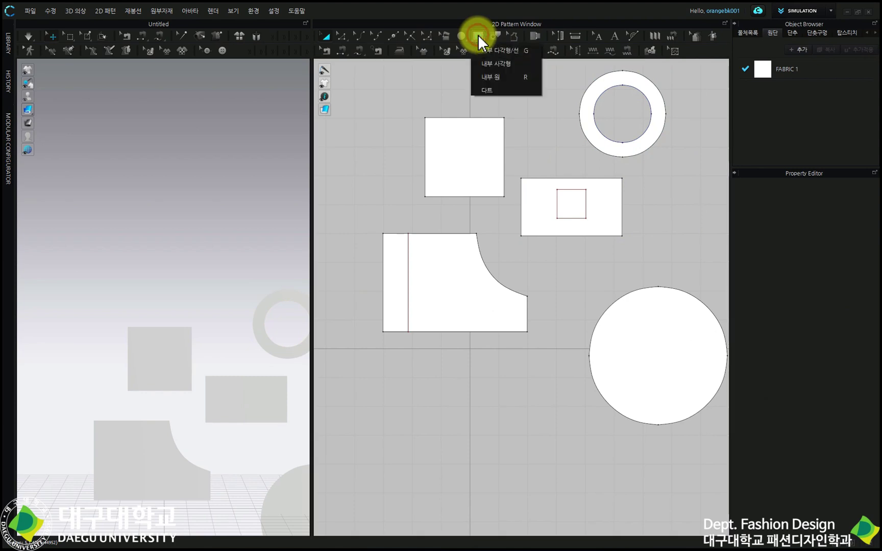
click(493, 94)
right_drag(640, 292, 575, 185)
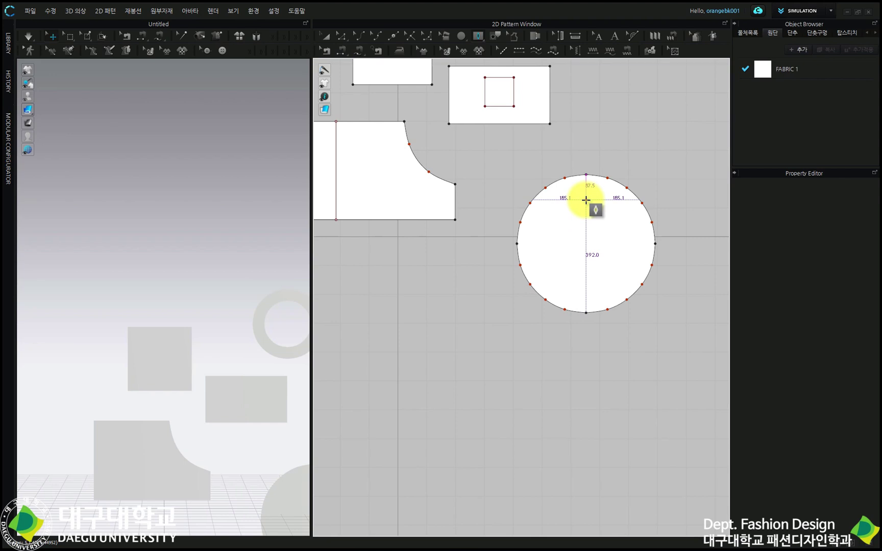
drag(586, 200, 600, 291)
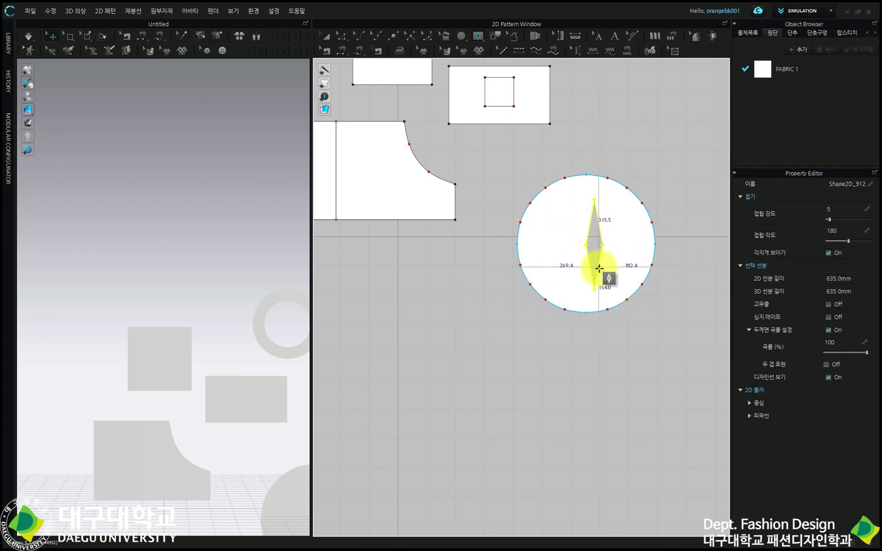
Move the whole dart left and slightly up so that it sits just left of the large circle's centre.
click(341, 35)
click(490, 149)
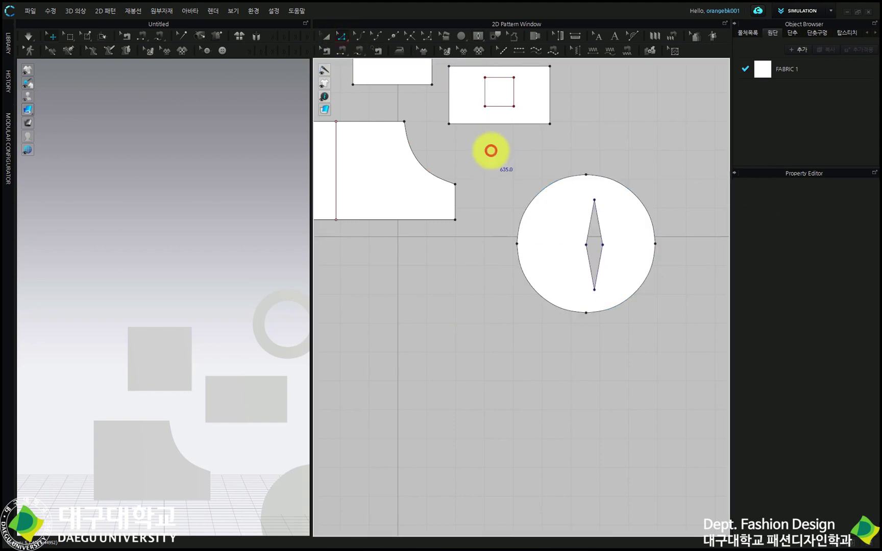
scroll(585, 251, up, 4)
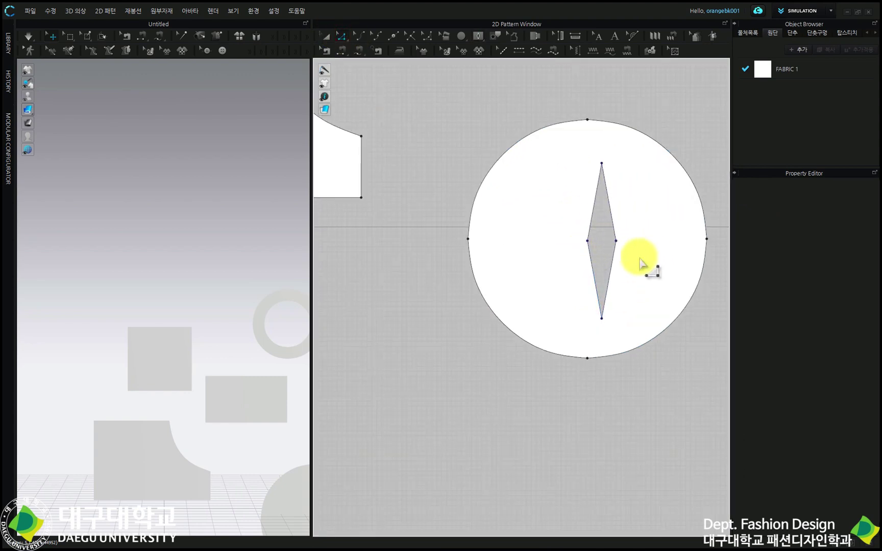
click(326, 36)
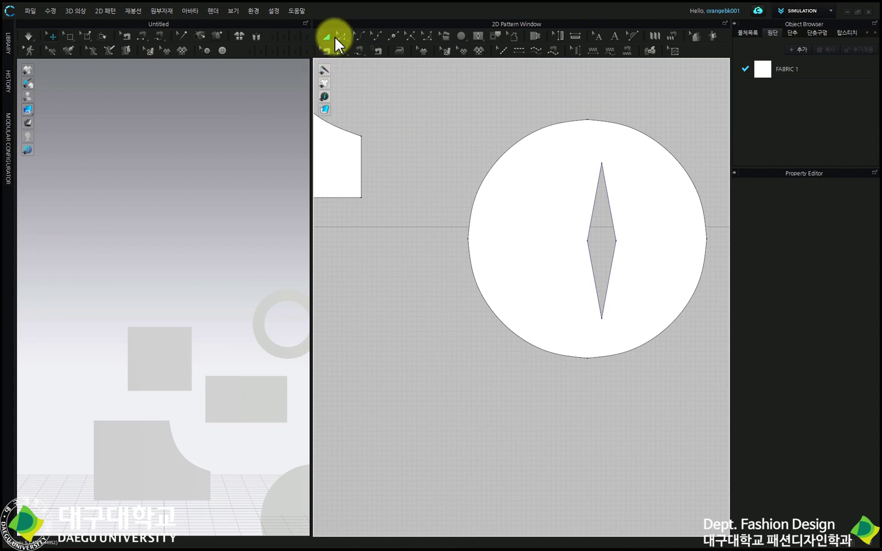
click(605, 212)
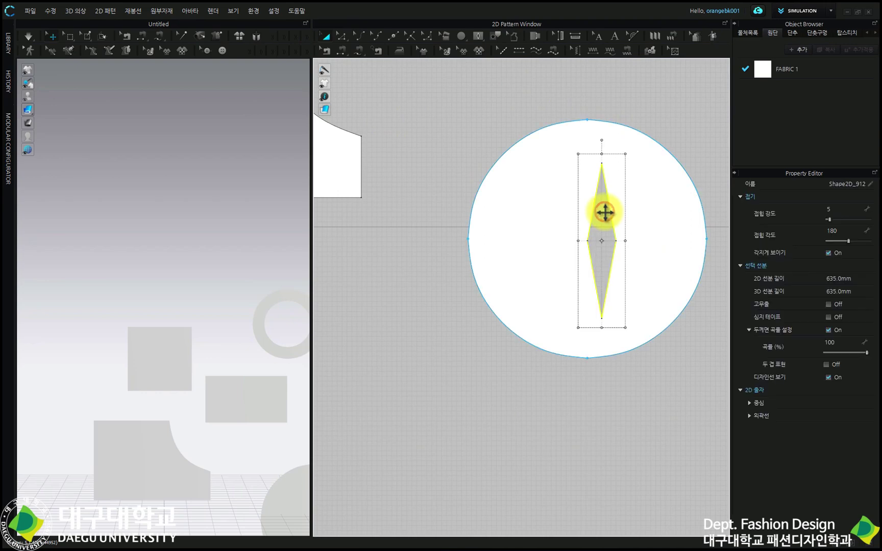
drag(605, 213, 576, 207)
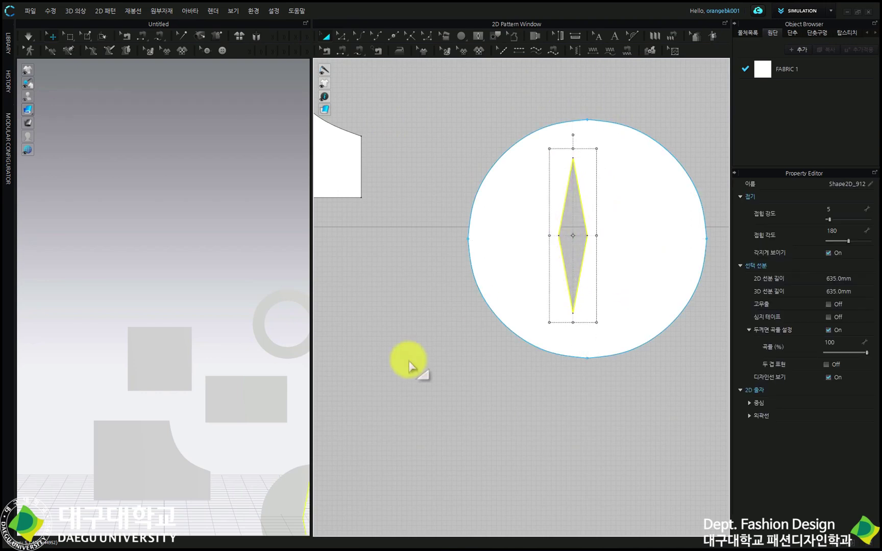
Move the dart's left middle point 10 mm horizontally inward, towards the dart's centre.
click(404, 81)
scroll(558, 235, up, 3)
drag(561, 238, 571, 240)
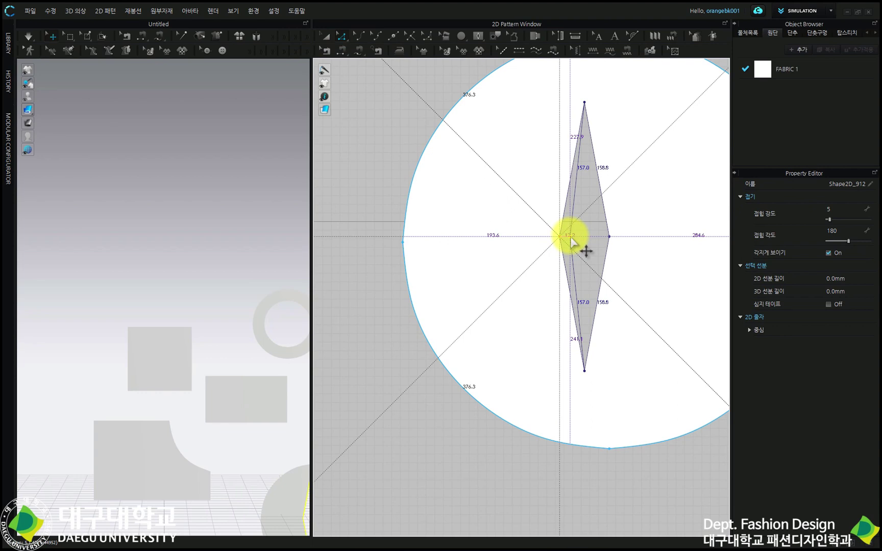
drag(571, 240, 572, 237)
right_click(573, 237)
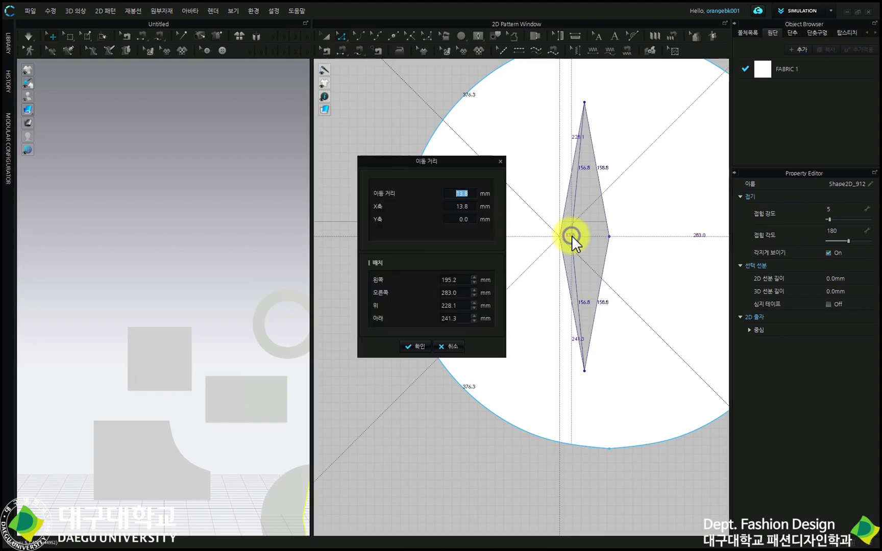
text(10)
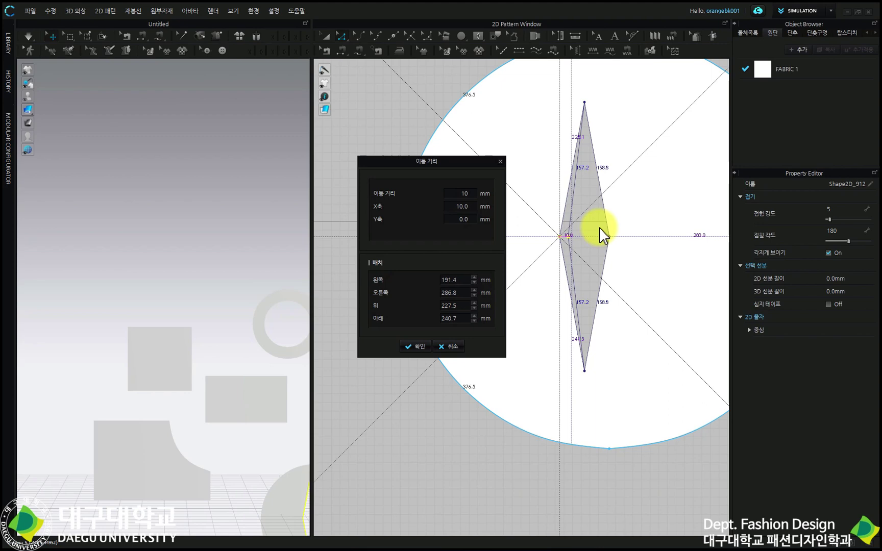
key(Return)
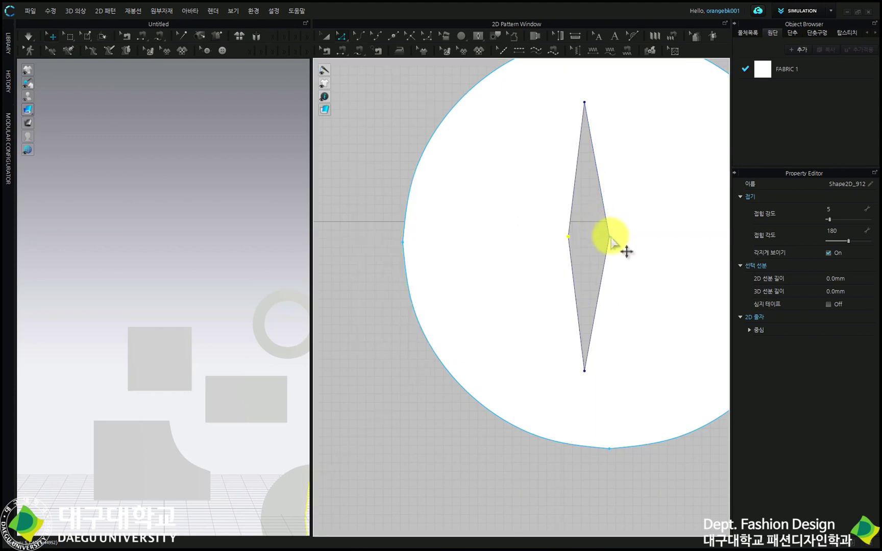
Move the dart's right middle point 10 mm horizontally inward so the dart becomes narrower.
drag(610, 238, 599, 238)
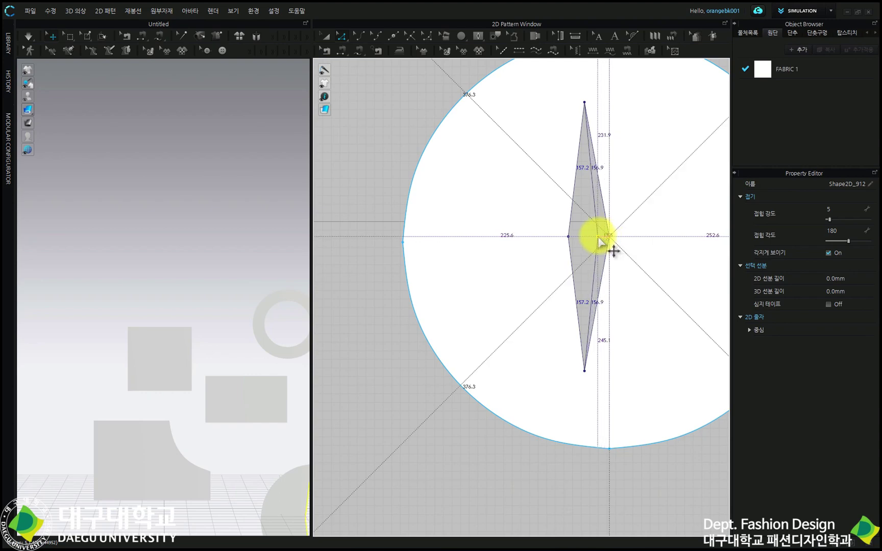
key(Return)
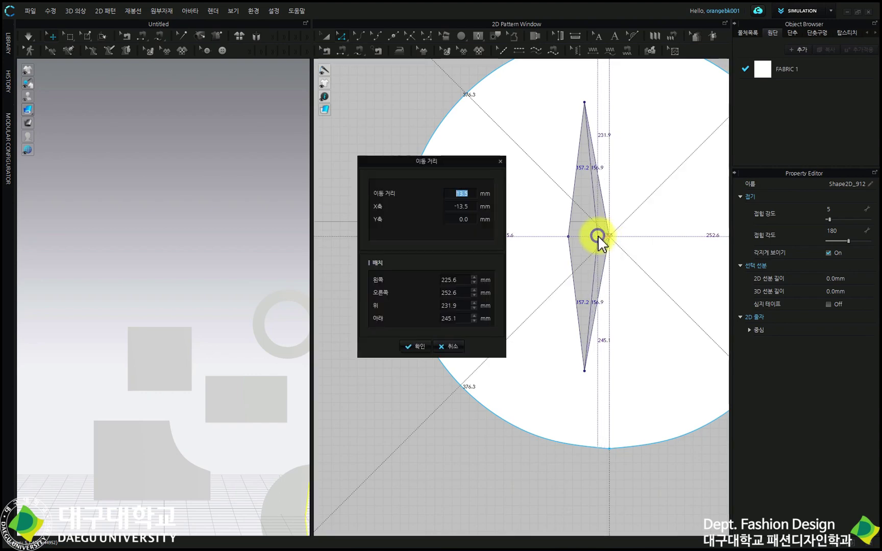
text(10)
key(Return)
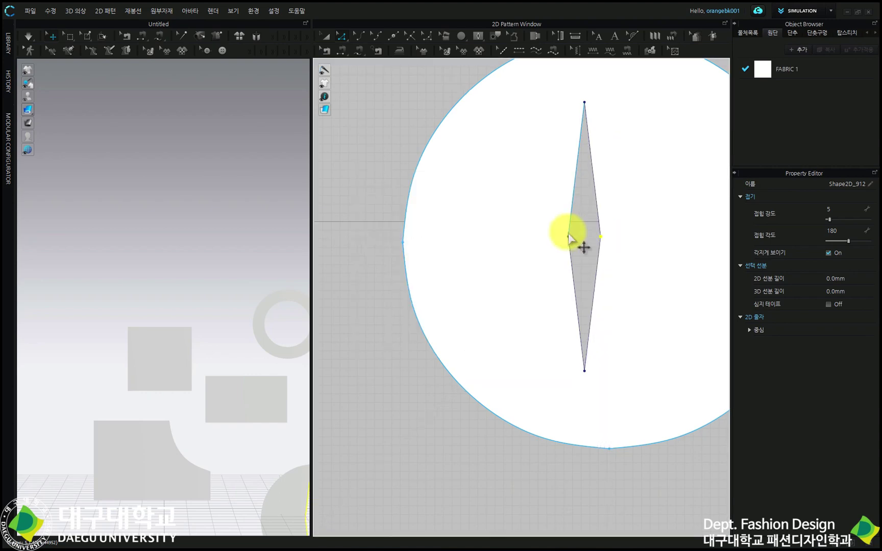
Lengthen the dart in the large circle by moving its top point straight up.
scroll(585, 104, down, 5)
scroll(591, 115, up, 3)
drag(586, 166, 586, 145)
scroll(545, 228, down, 5)
click(523, 197)
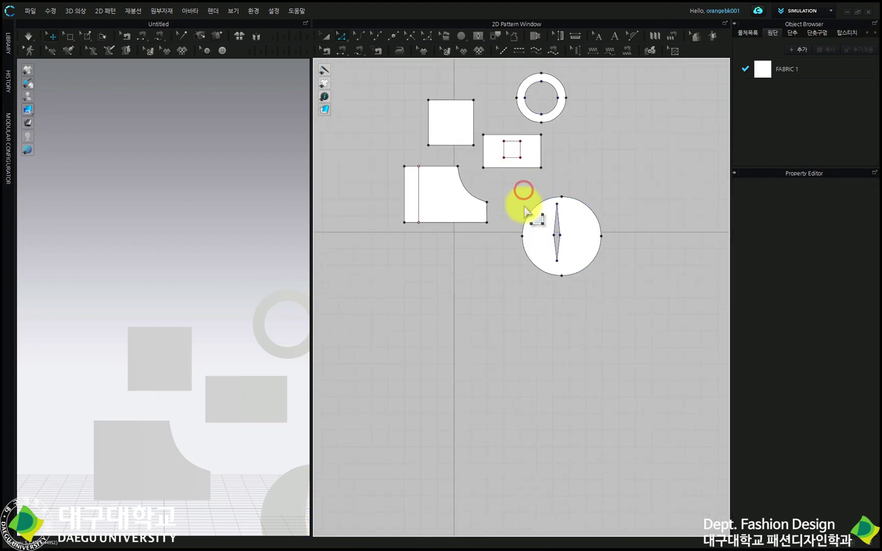
Select the whole curved-edge piece, followed by the internal rectangle in the rectangular piece.
scroll(525, 210, up, 3)
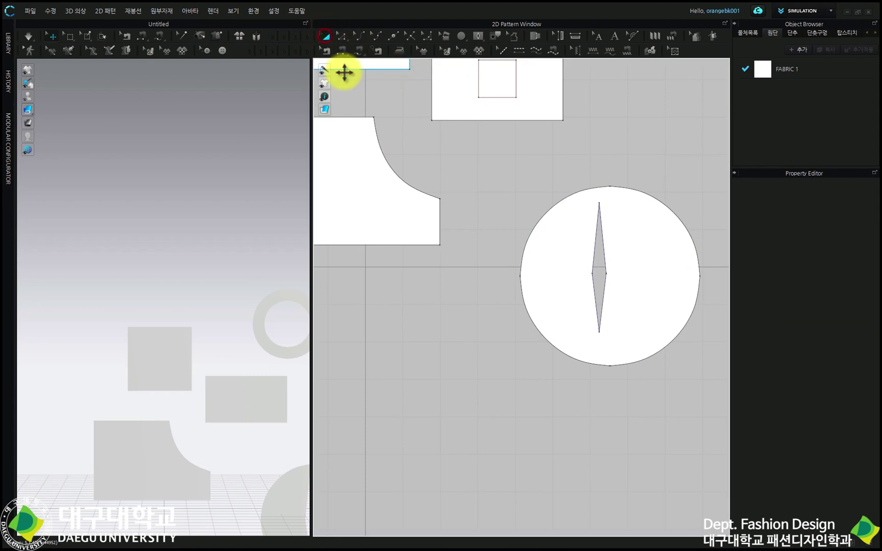
click(357, 132)
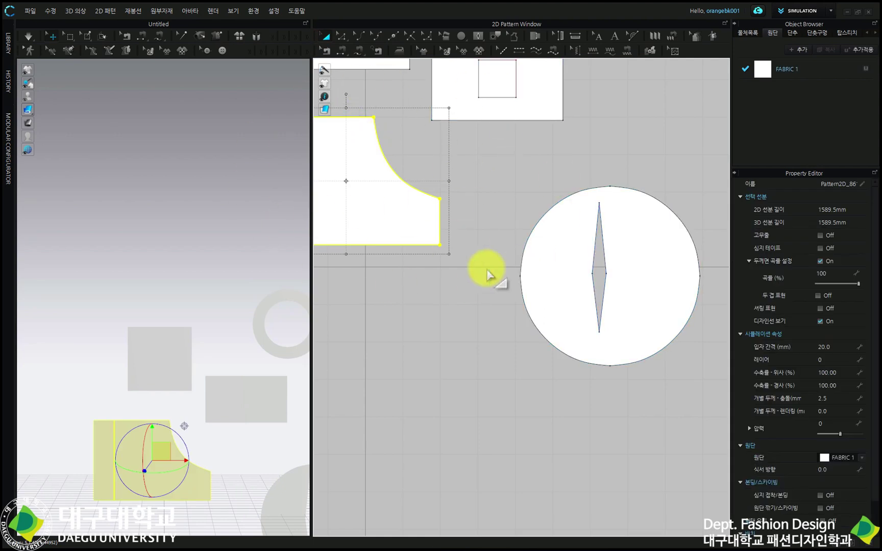
click(504, 93)
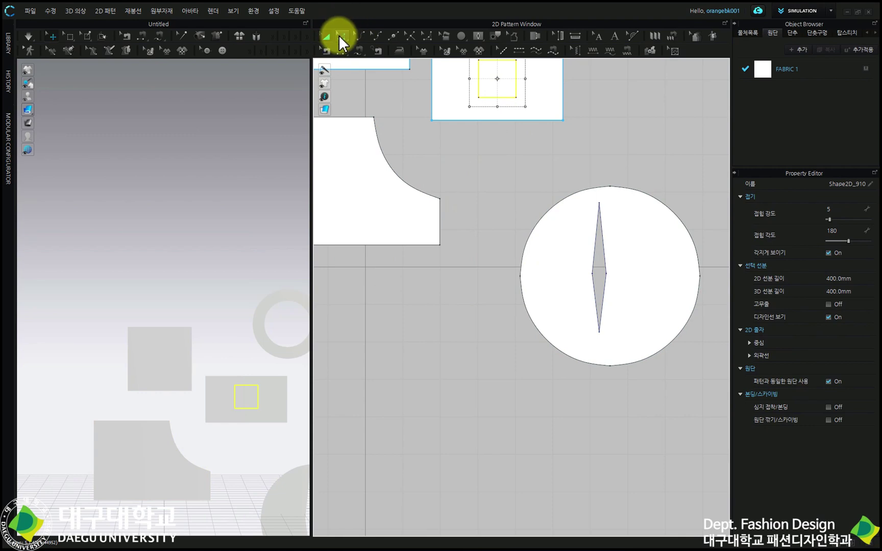
Cut the curved-edge piece into two pieces along its vertical internal line.
click(342, 37)
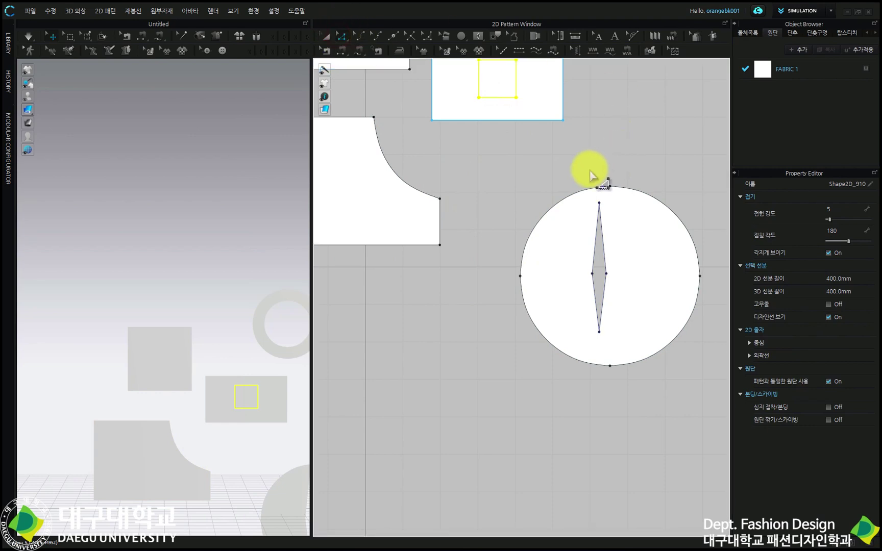
scroll(608, 178, down, 2)
scroll(607, 178, down, 2)
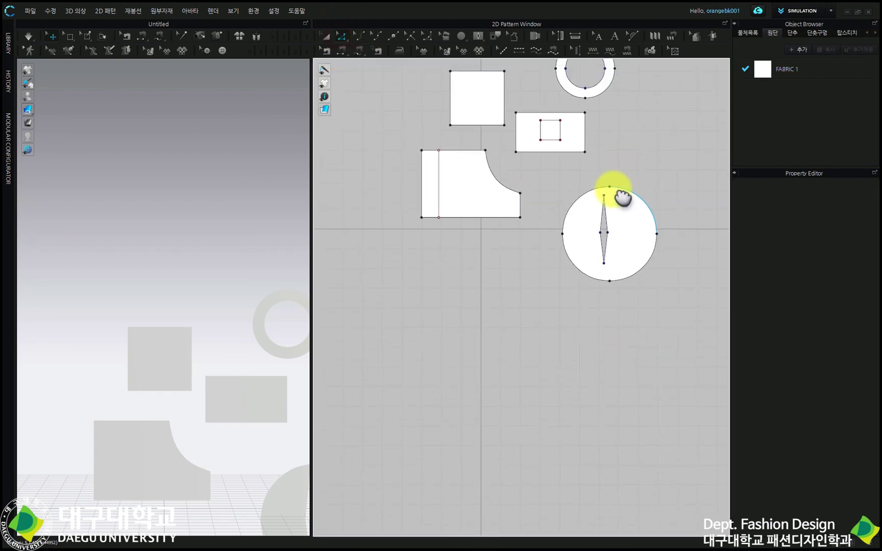
middle_drag(616, 187, 621, 261)
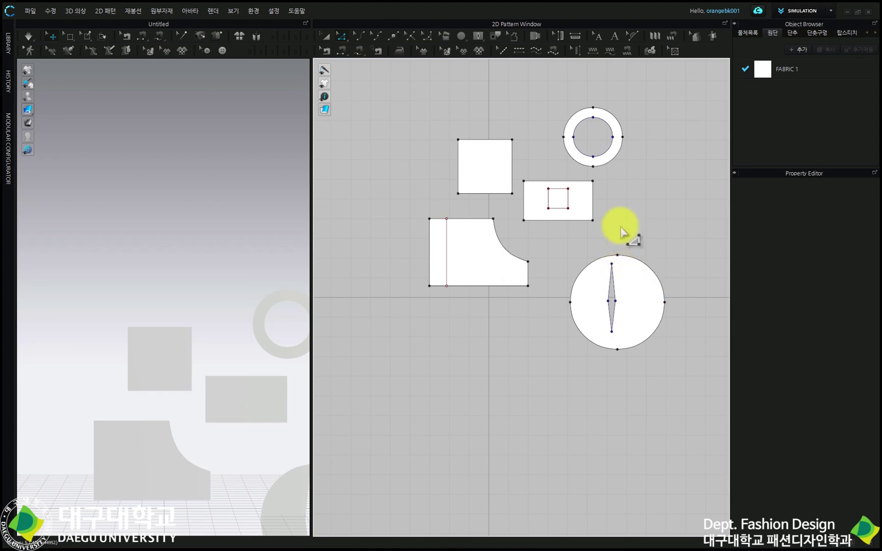
scroll(620, 233, up, 2)
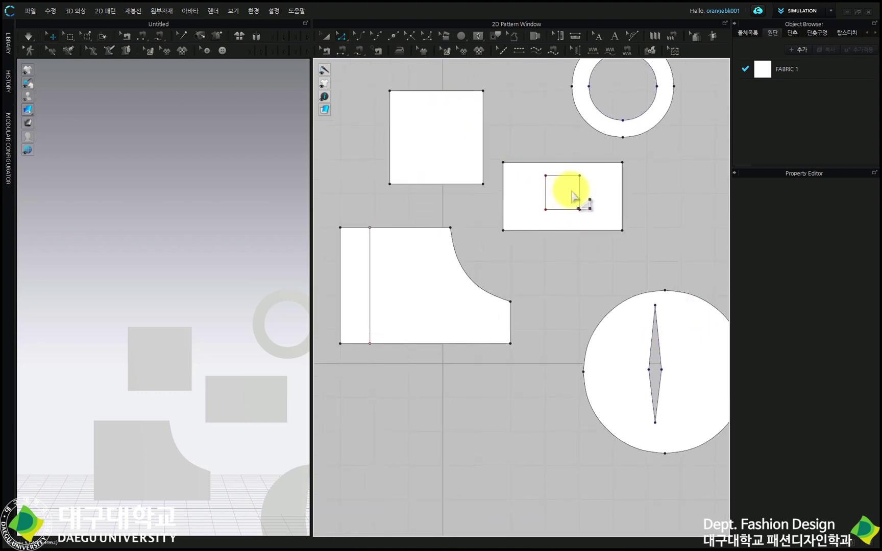
click(372, 260)
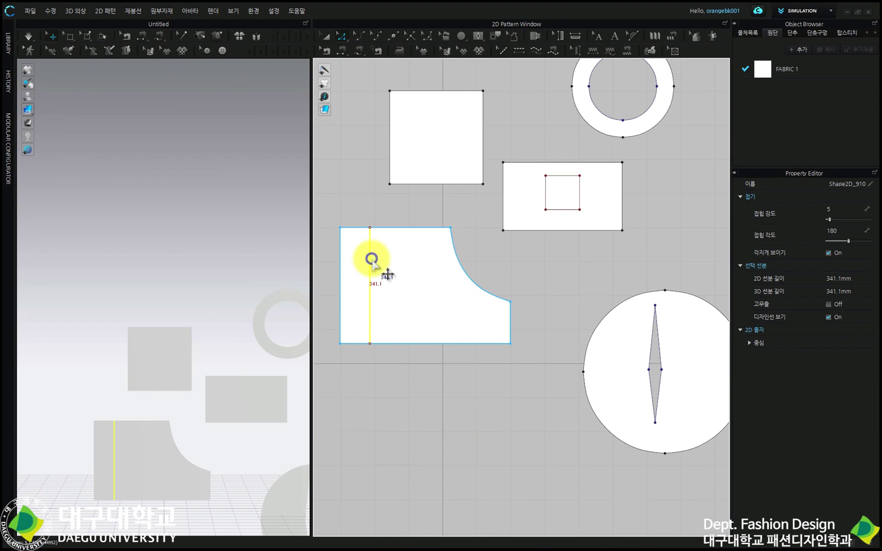
right_click(371, 259)
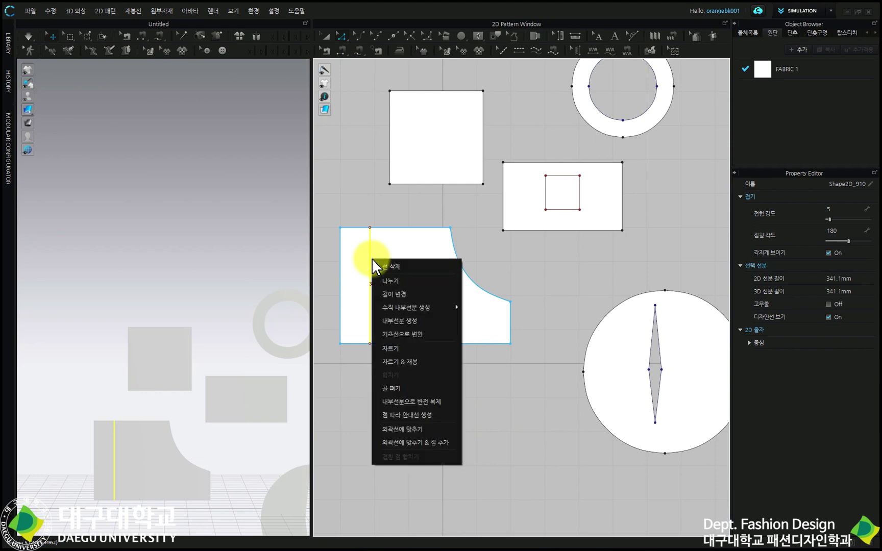
click(404, 354)
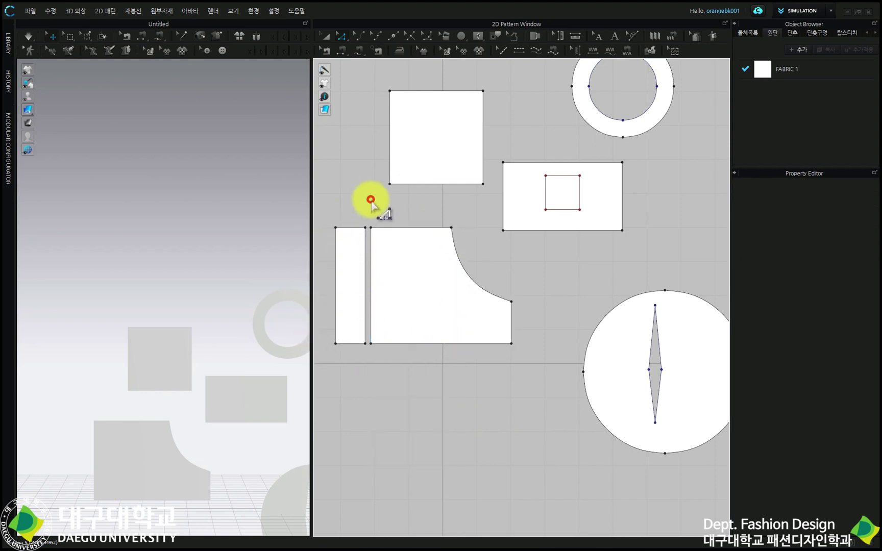
Merge the narrow strip back onto the curved-edge piece along their two facing cut edges.
click(366, 273)
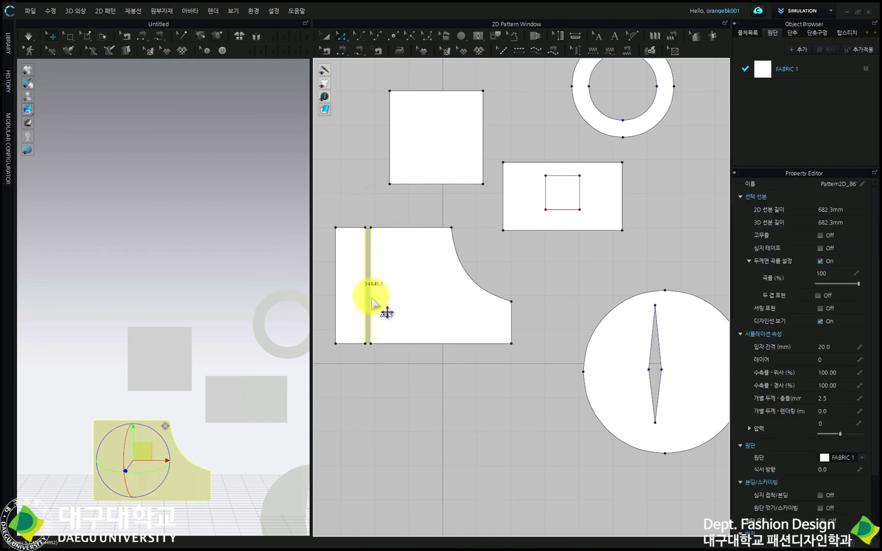
right_click(370, 301)
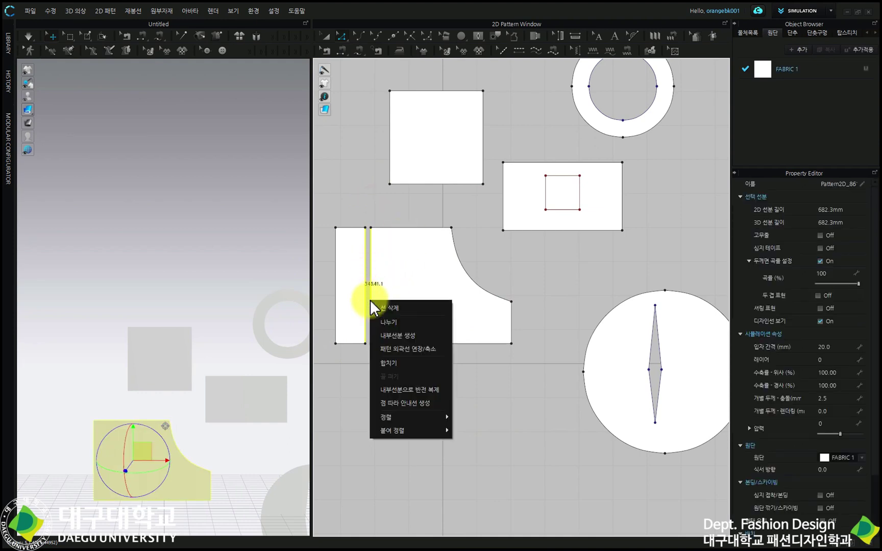
click(389, 364)
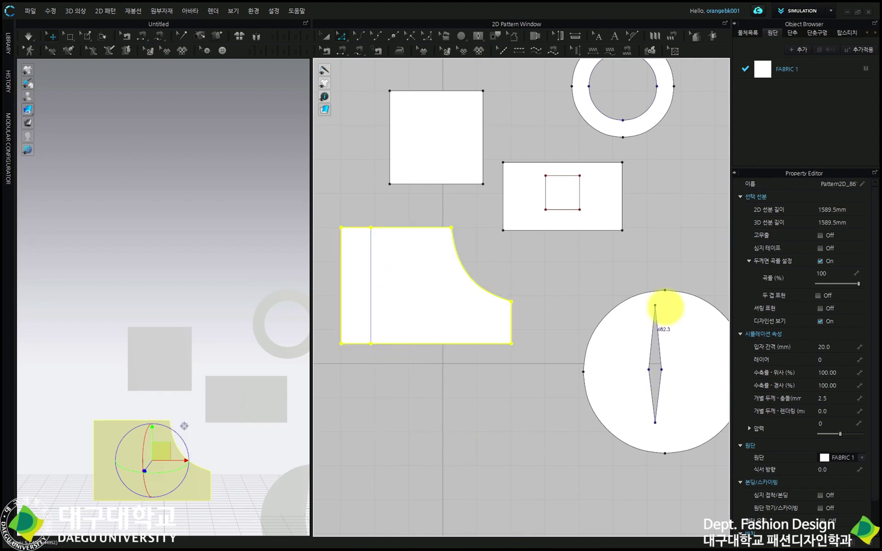
click(571, 290)
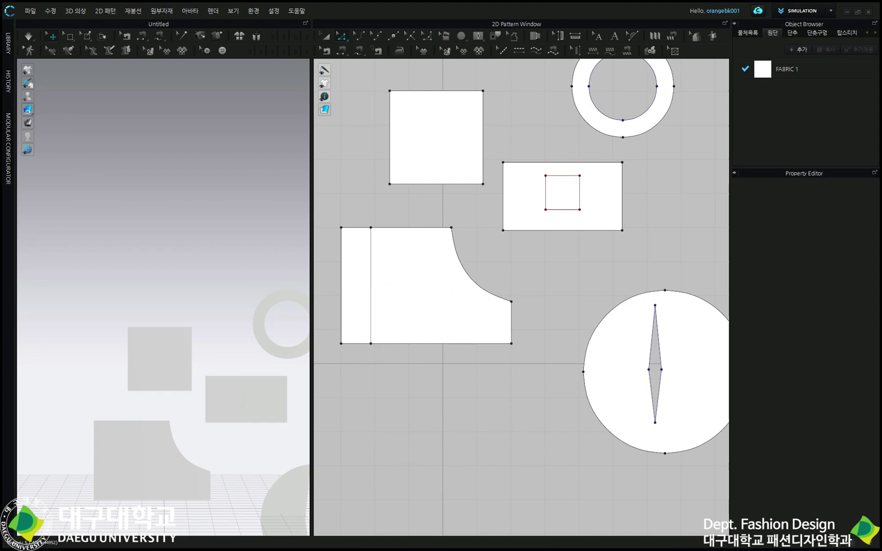
click(643, 262)
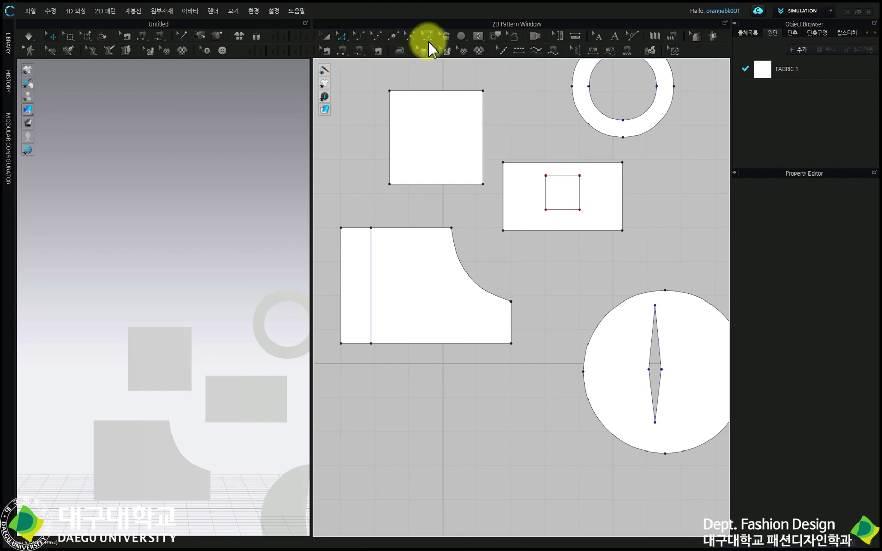
Round the square piece's lower-right corner freehand with a curve about 107 mm long.
click(430, 38)
scroll(483, 97, up, 3)
middle_drag(484, 96, 522, 122)
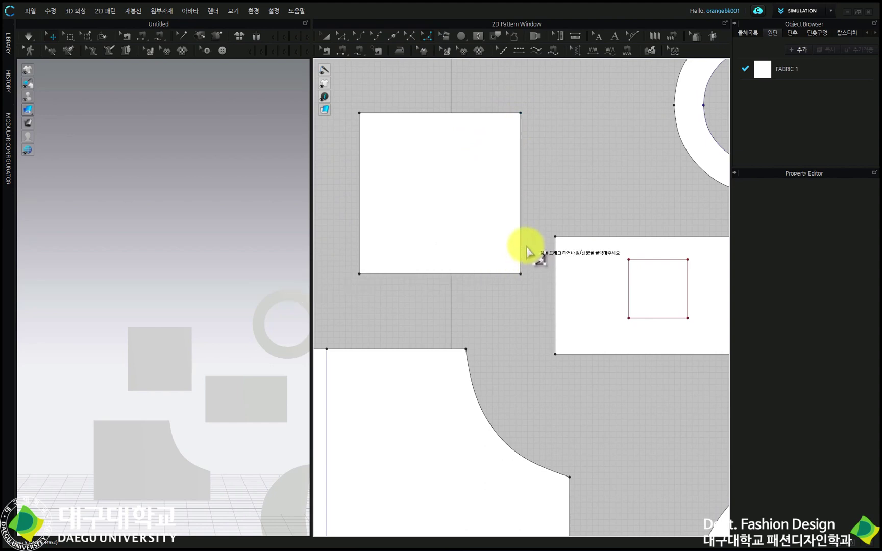
drag(520, 274, 483, 270)
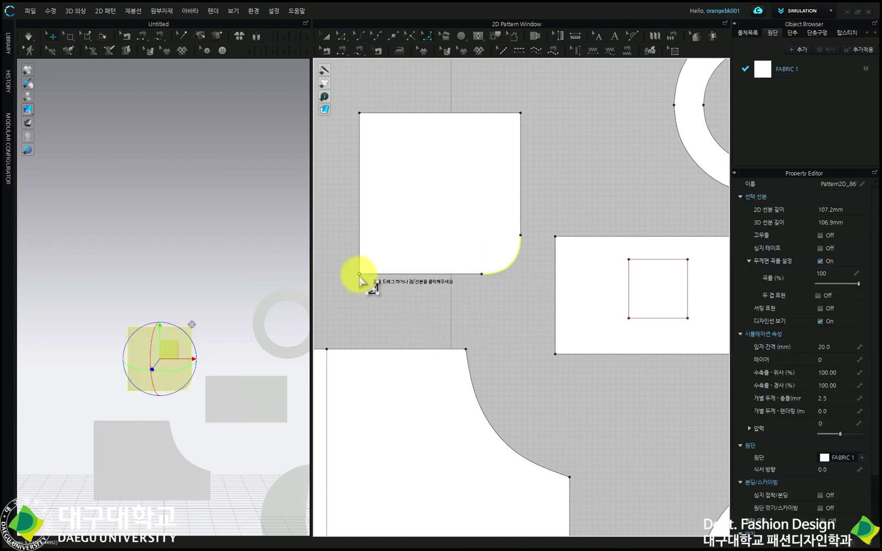
Round the square piece's lower-left corner with both segment lengths linked at 70 mm and a curvature of 50%.
drag(360, 279, 387, 245)
drag(463, 194, 618, 179)
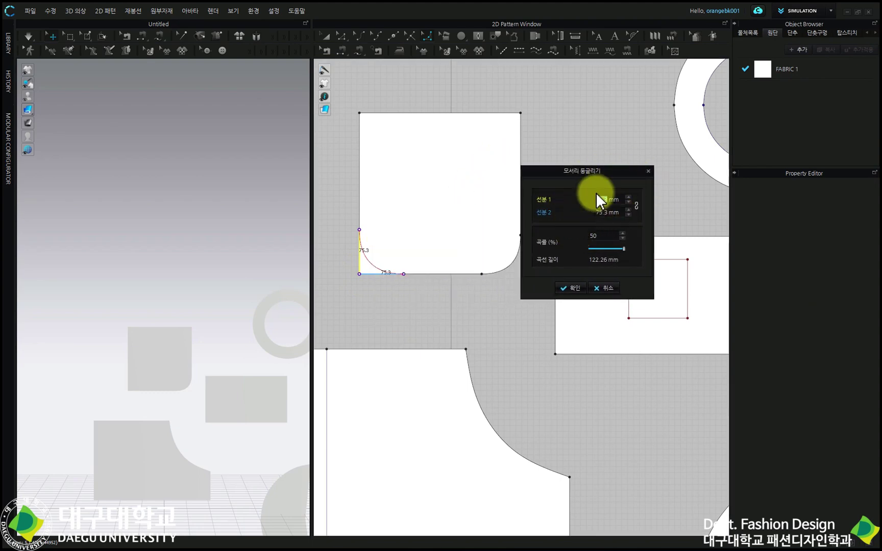
click(637, 205)
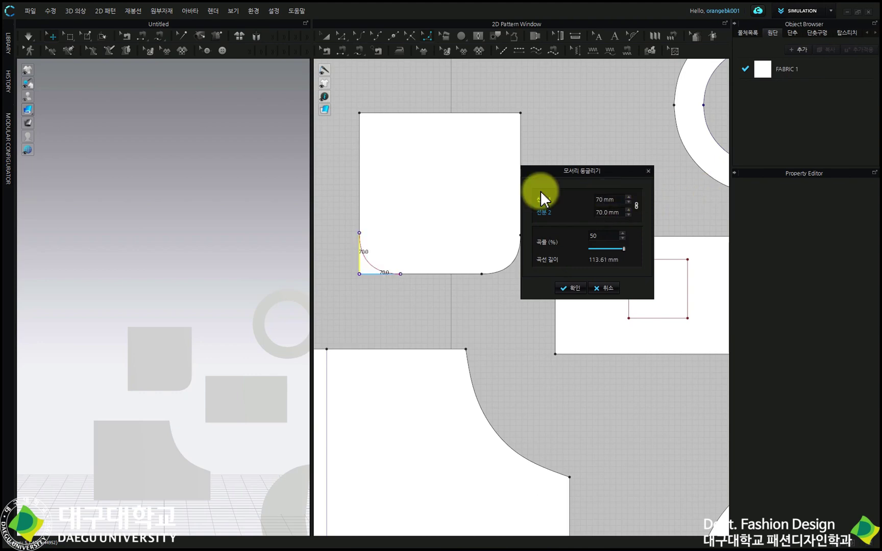
click(573, 289)
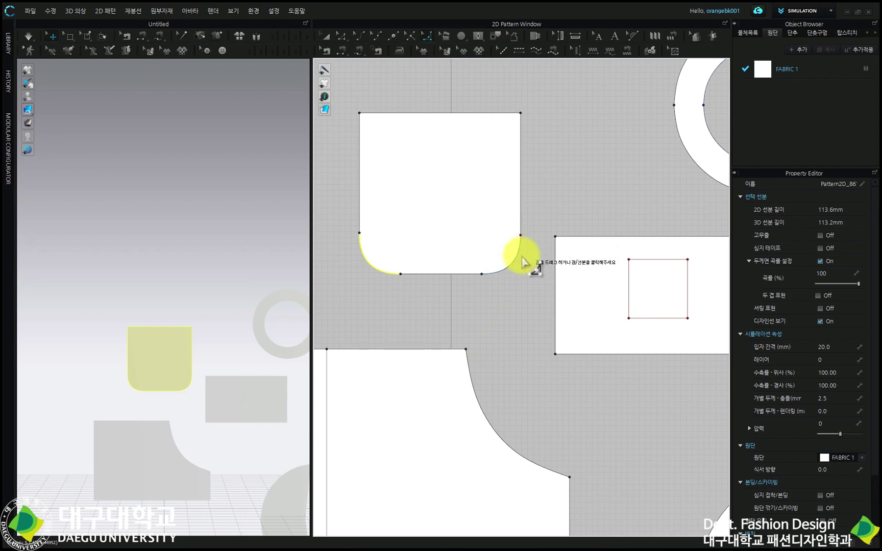
Restore the rounded lower-right corner of the square piece to a sharp right angle.
drag(510, 267, 526, 293)
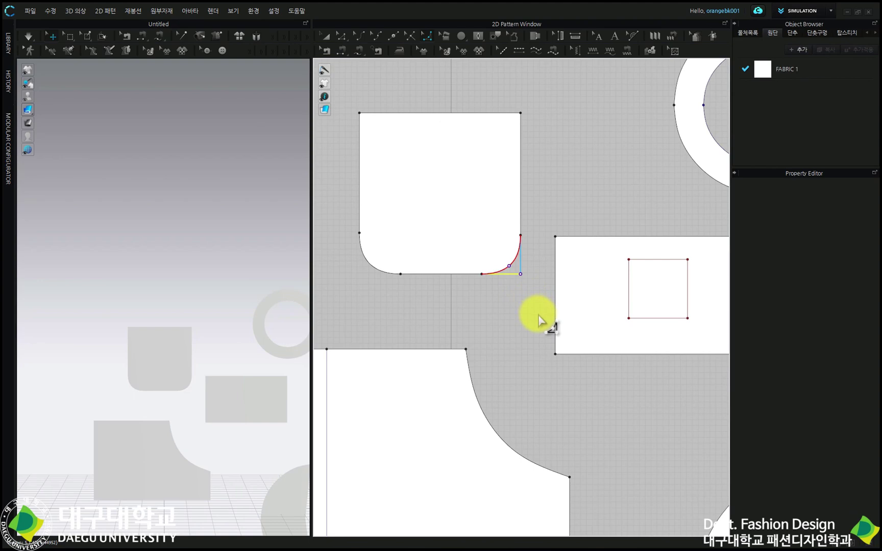
drag(539, 315, 539, 316)
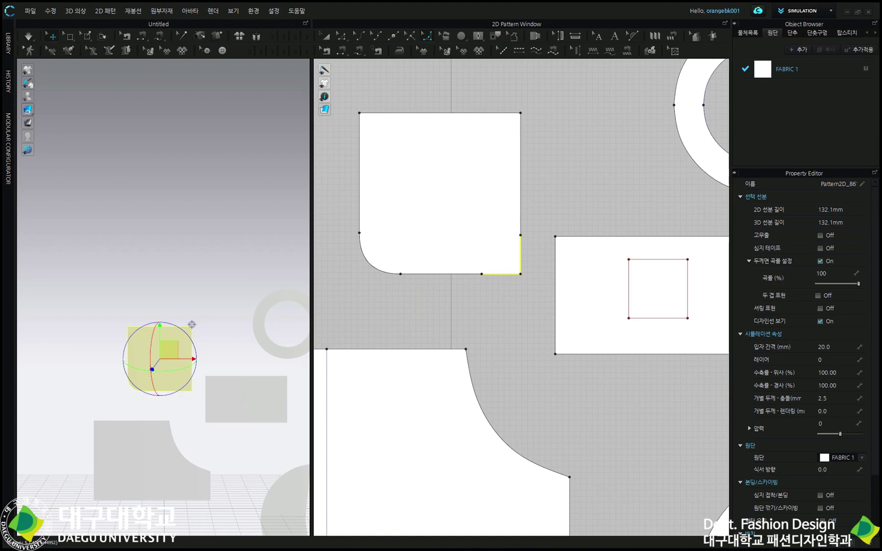
Delete the internal rectangle from the rectangular piece and move that piece up and left, clear of the other patterns.
click(325, 36)
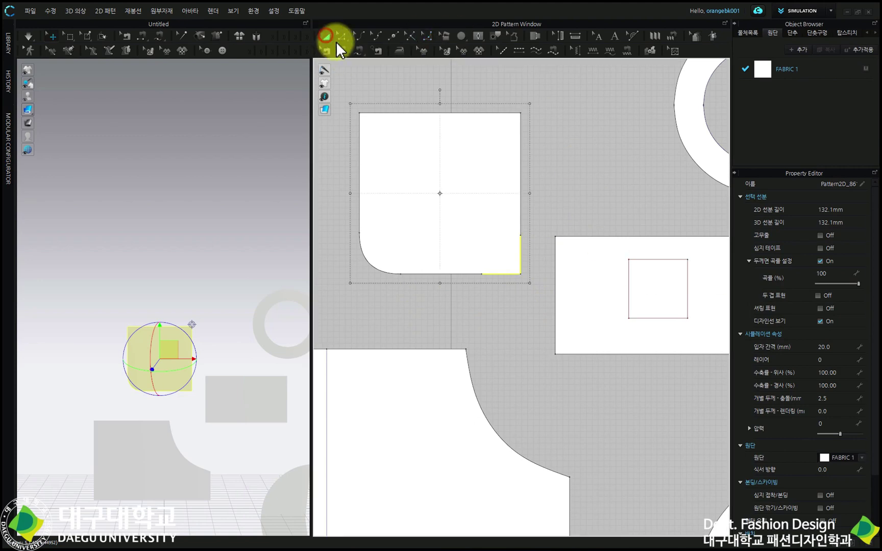
scroll(487, 171, down, 5)
scroll(570, 256, up, 5)
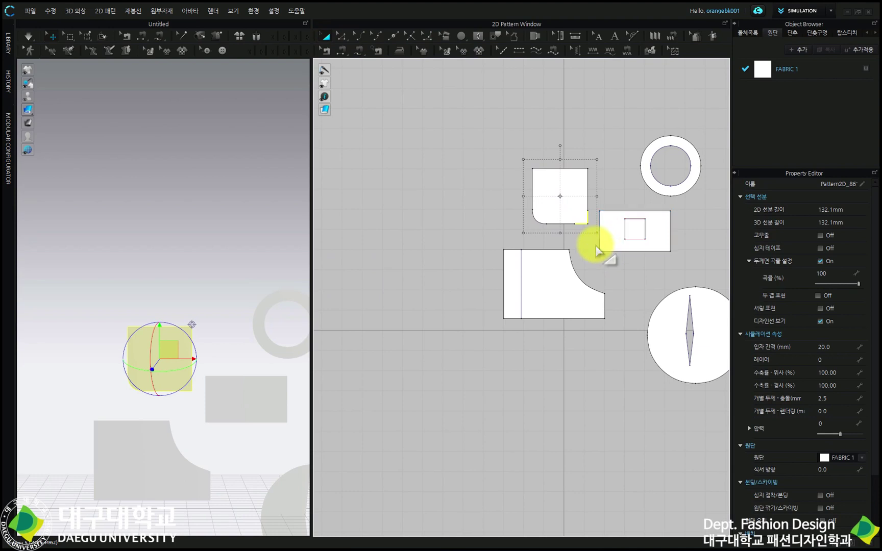
scroll(592, 250, down, 2)
click(663, 223)
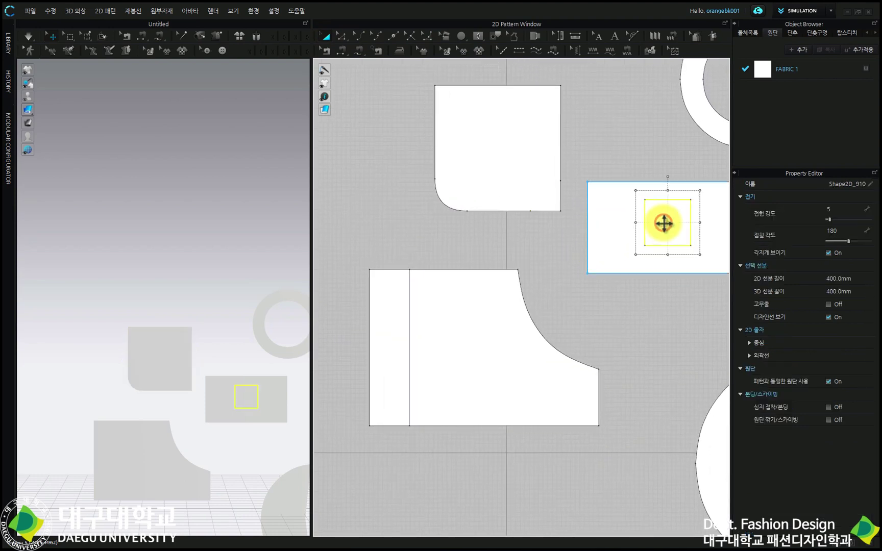
scroll(664, 225, down, 3)
middle_drag(664, 224, 622, 230)
drag(653, 228, 434, 122)
Move the rectangular piece's bottom edge straight down to turn the piece into a tall rectangle.
click(341, 36)
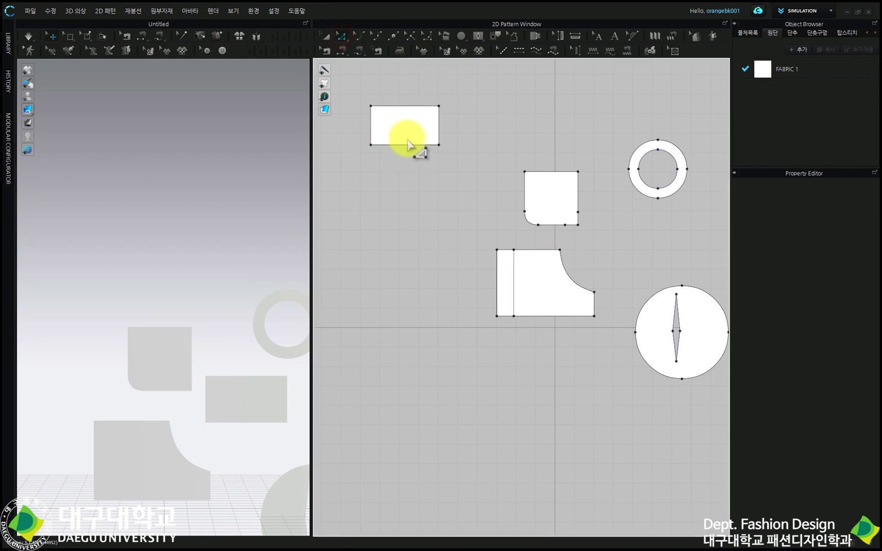
drag(407, 146, 399, 255)
scroll(465, 204, up, 5)
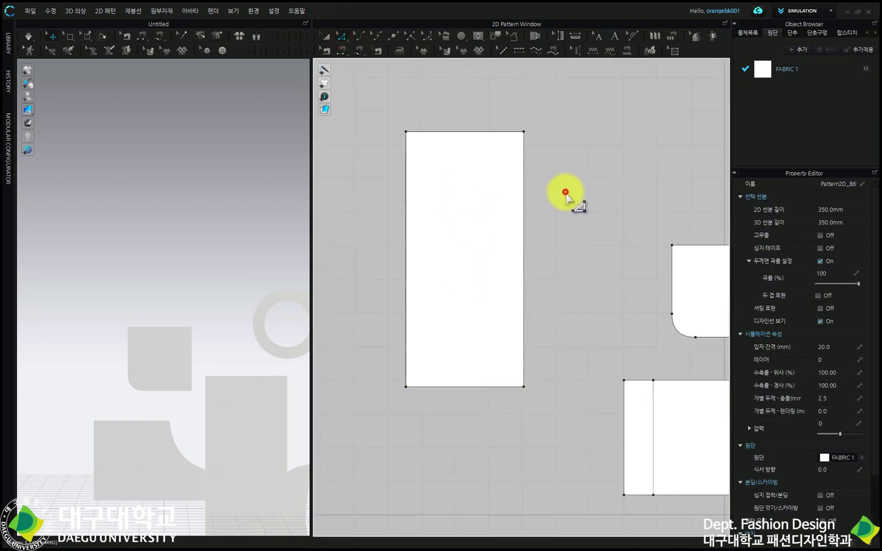
Move the tall rectangle's upper-right corner inward and slightly up, and bend its top edge into a shallow downward curve.
click(565, 193)
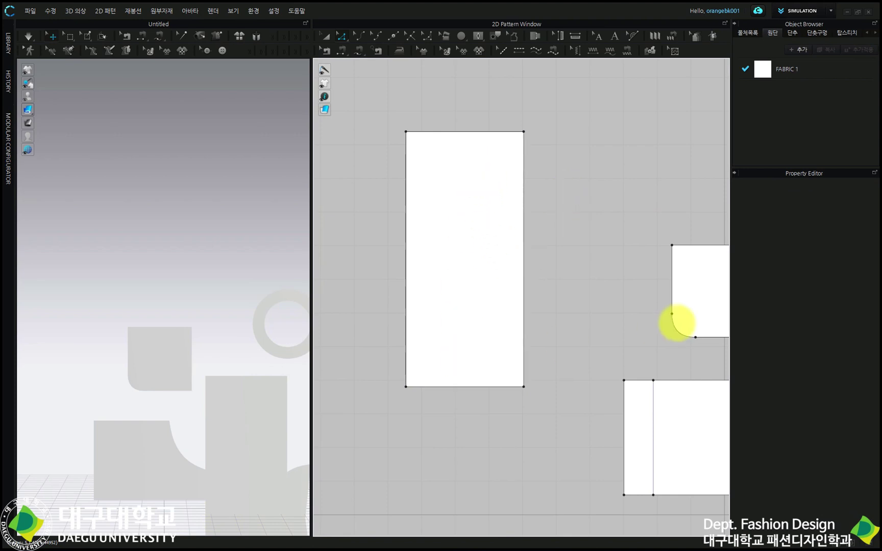
drag(526, 135, 498, 126)
click(379, 38)
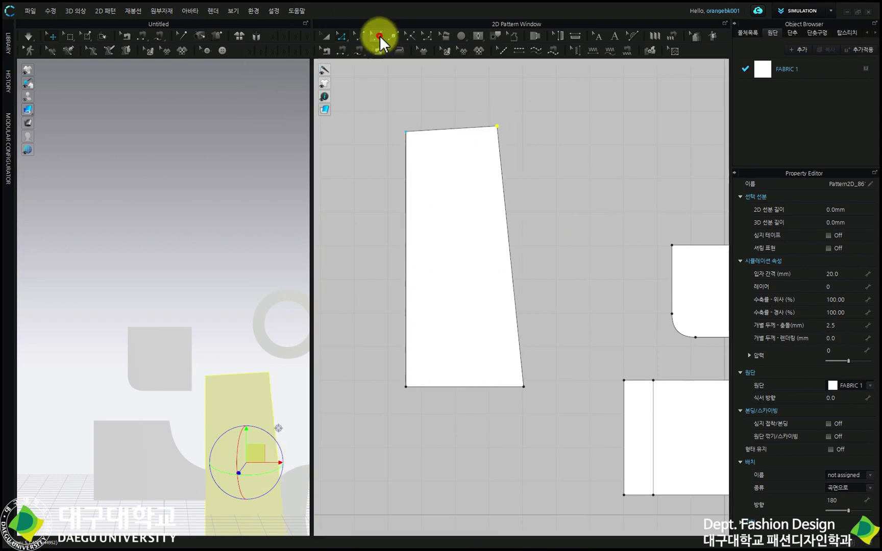
scroll(416, 107, up, 4)
drag(469, 163, 472, 168)
scroll(473, 168, down, 6)
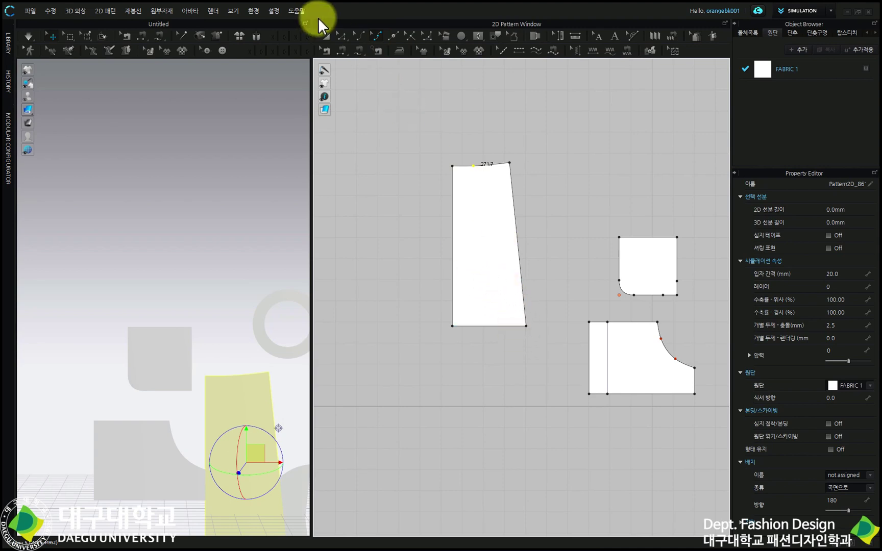
Lower the piece's bottom-left corner slightly and bend the slanted bottom edge into a gentle outward hem curve.
click(346, 39)
scroll(489, 353, up, 2)
drag(441, 319, 441, 327)
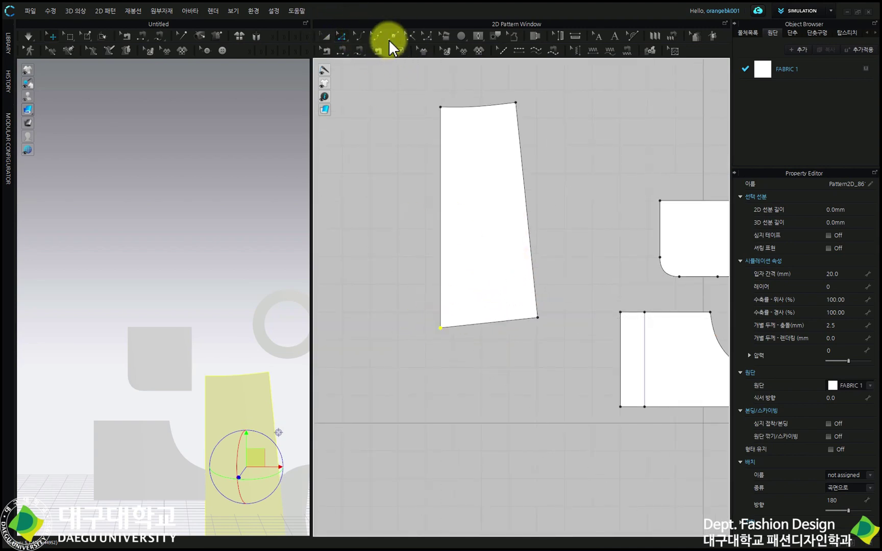
click(381, 36)
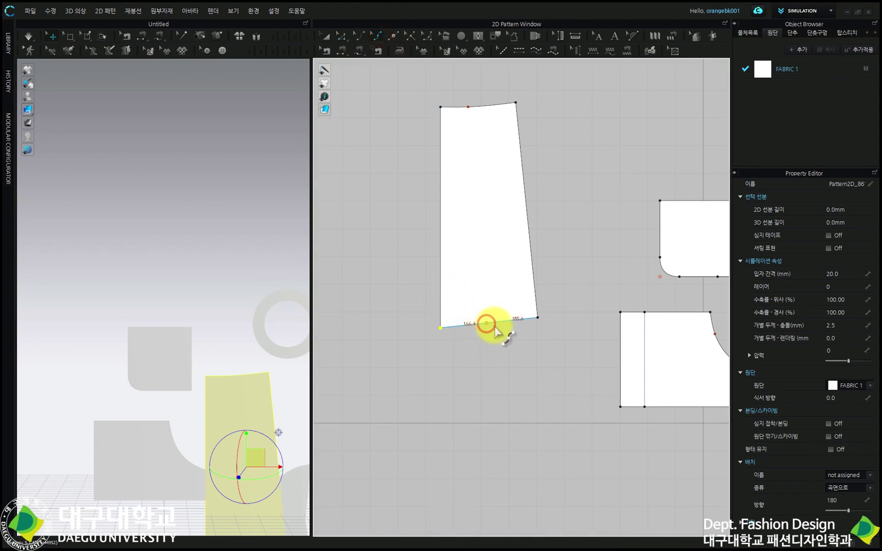
click(497, 335)
Move the upper-right corner further inward, and lower the whole curved top edge to shorten the piece.
click(343, 38)
drag(515, 104, 503, 104)
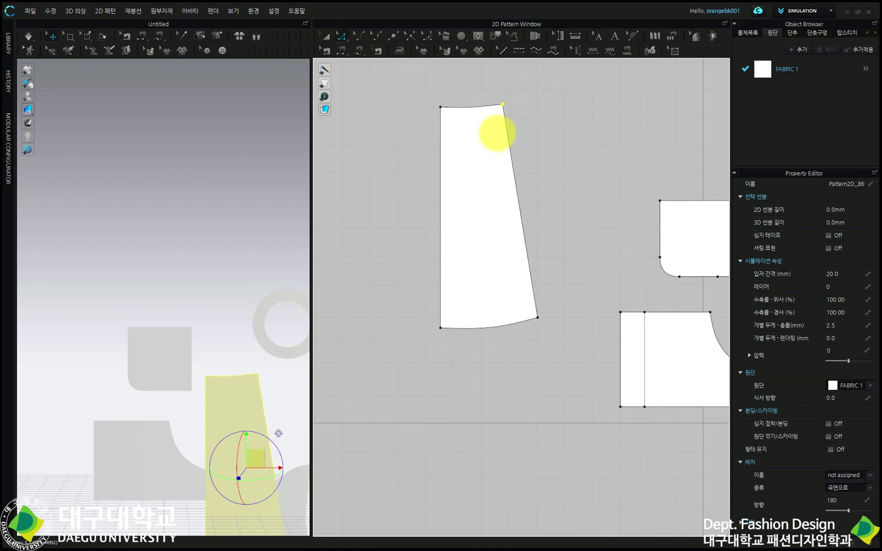
click(548, 147)
drag(462, 110, 463, 139)
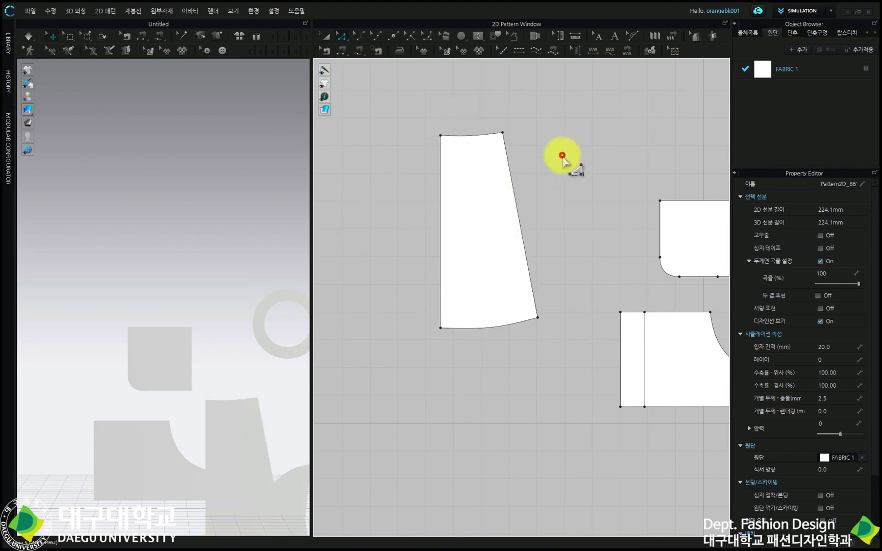
click(563, 152)
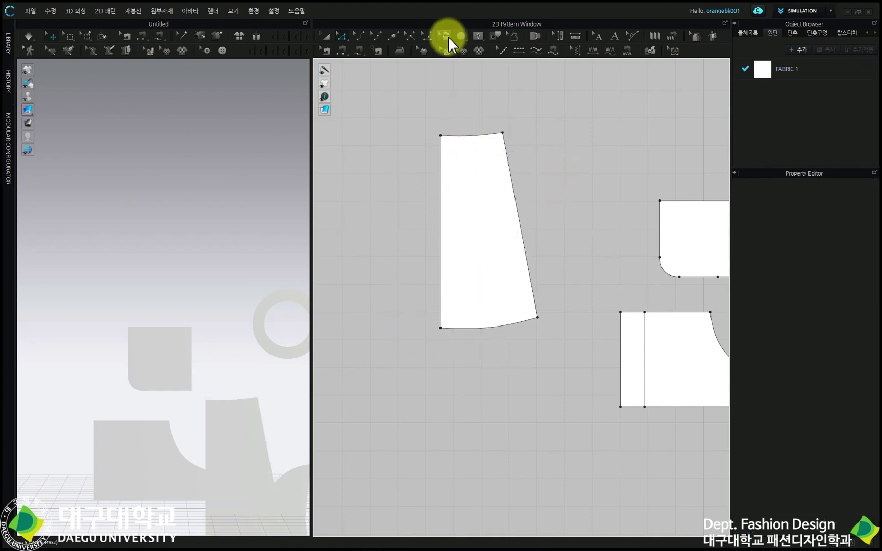
Spread the piece's right side by 120 mm at the hem, pivoting about a line from mid-top edge to mid-hem.
click(447, 39)
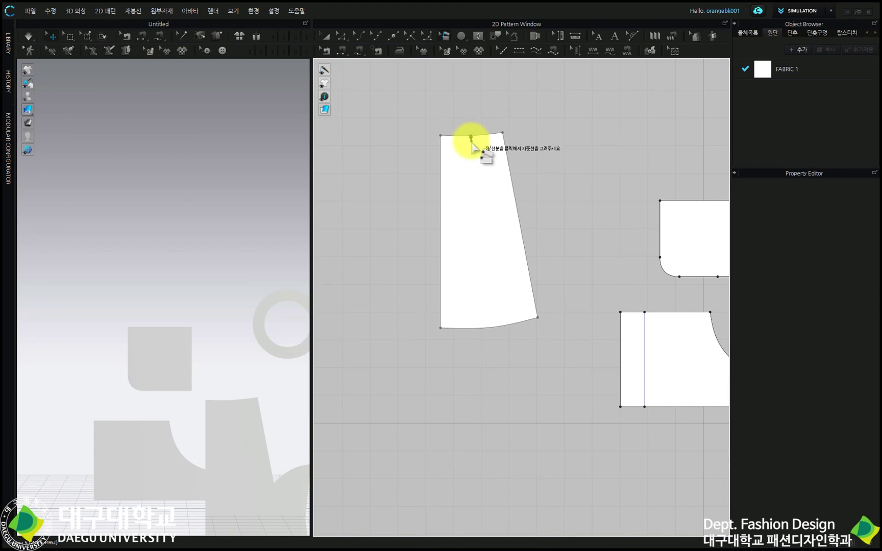
click(471, 137)
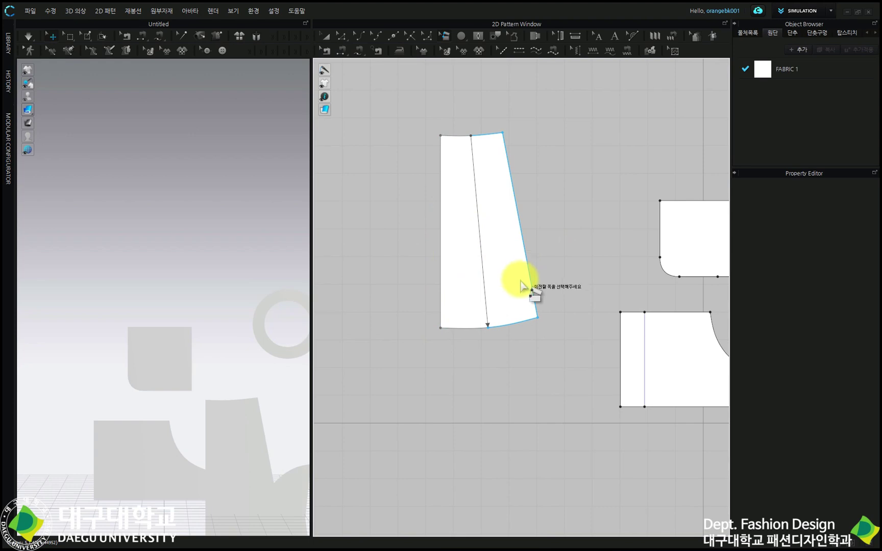
drag(520, 285, 523, 324)
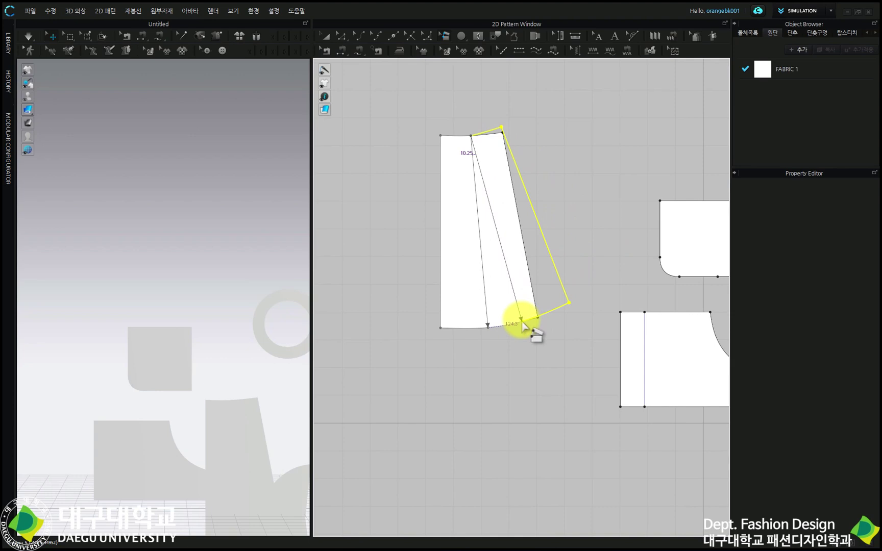
drag(521, 323, 525, 324)
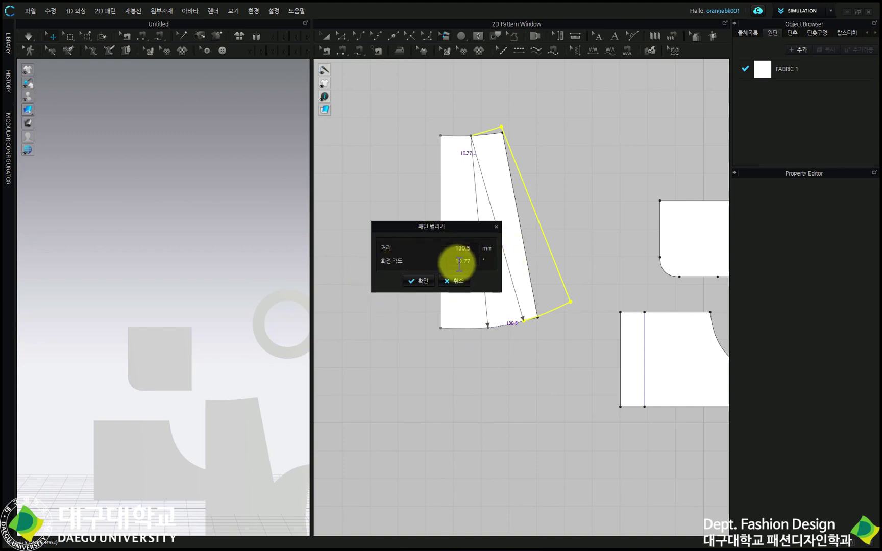
drag(456, 261, 575, 257)
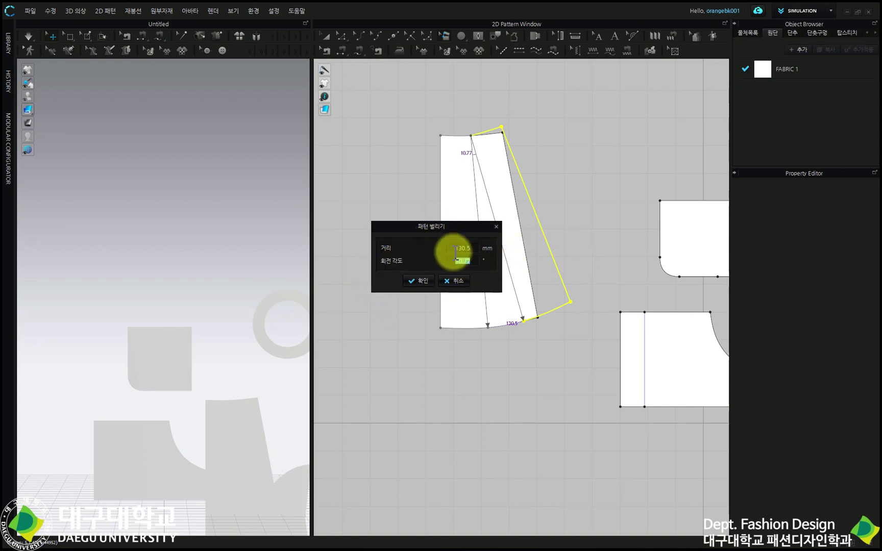
text(120)
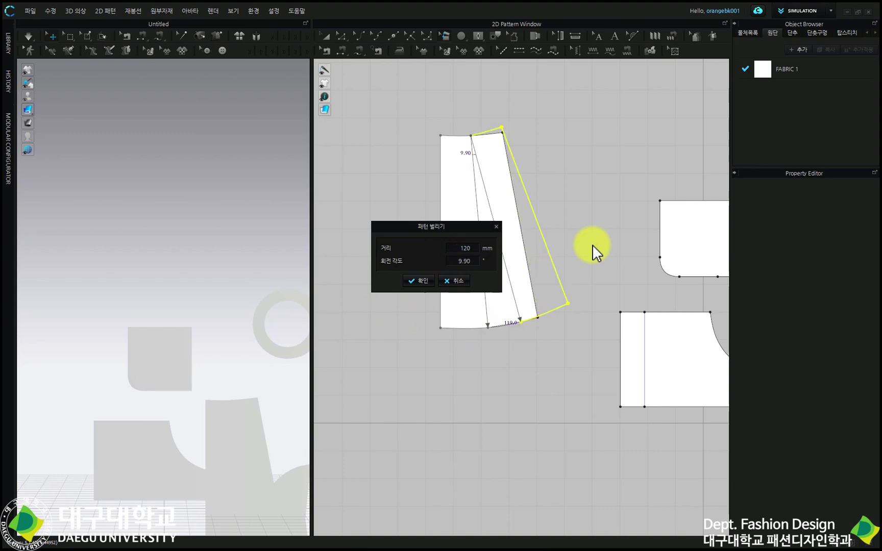
key(Return)
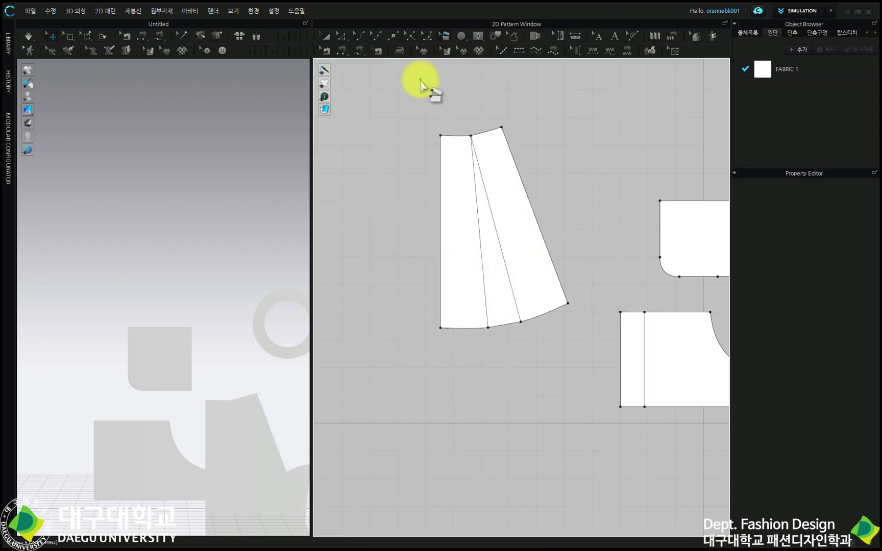
Convert the two spread points on the hem and the pivot point on the top edge to curve points.
click(342, 35)
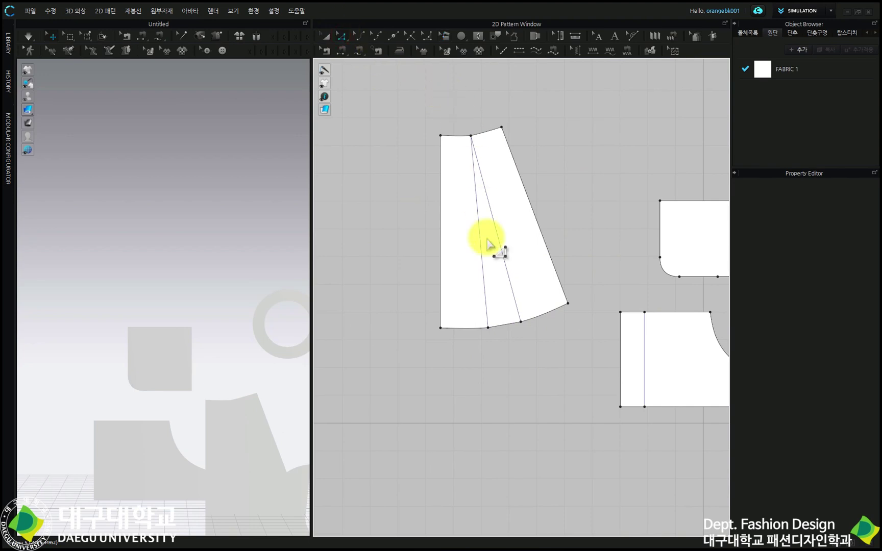
click(489, 328)
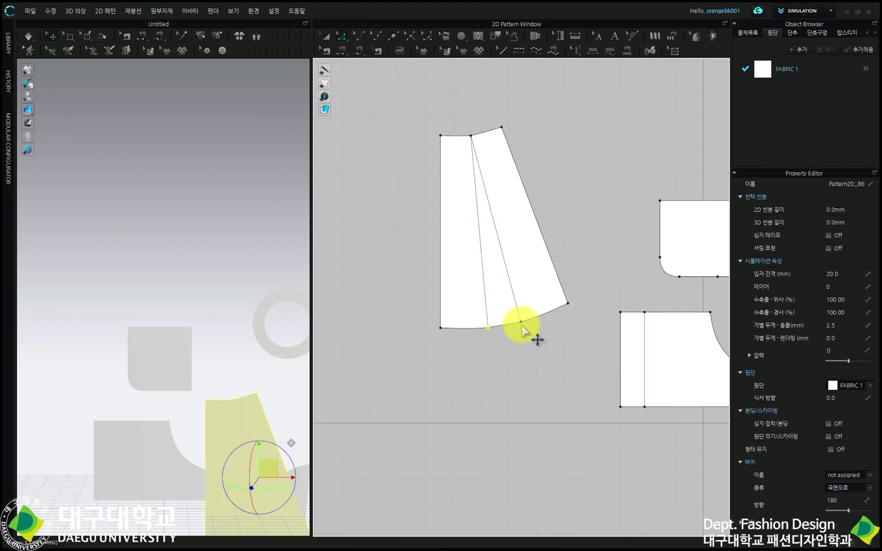
right_click(521, 323)
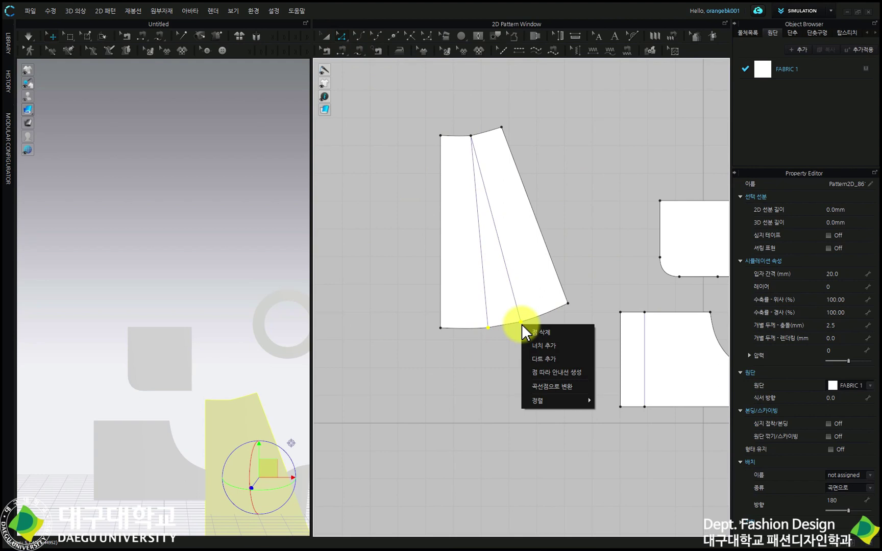
click(547, 388)
click(472, 138)
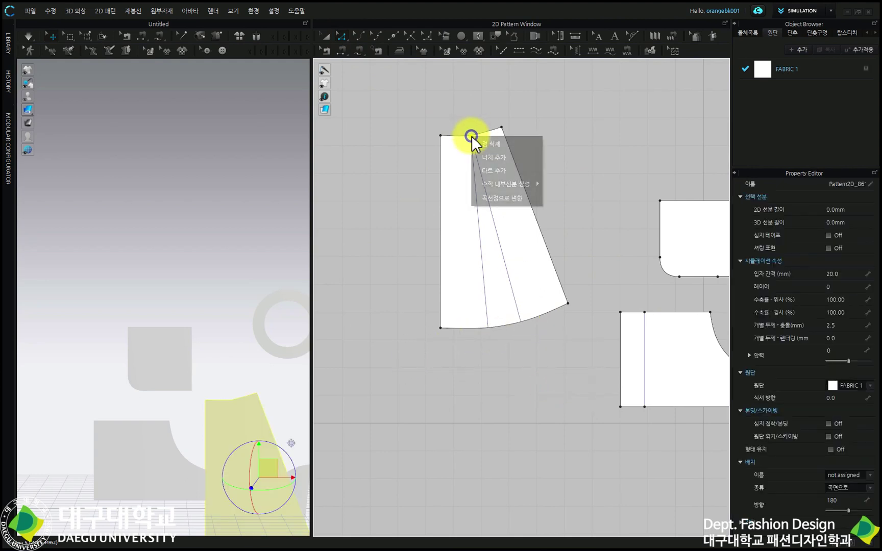
right_click(472, 138)
click(506, 202)
Smooth the top edge by deleting the two curve points at the pivot and shifting the next one toward the right corner.
scroll(487, 165, up, 5)
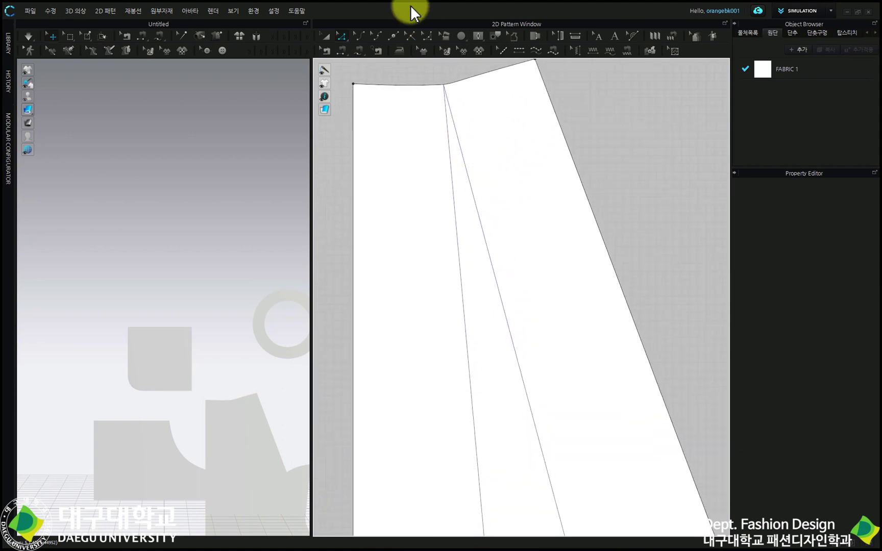
click(379, 35)
middle_drag(457, 122, 488, 194)
scroll(481, 174, up, 4)
scroll(506, 195, down, 2)
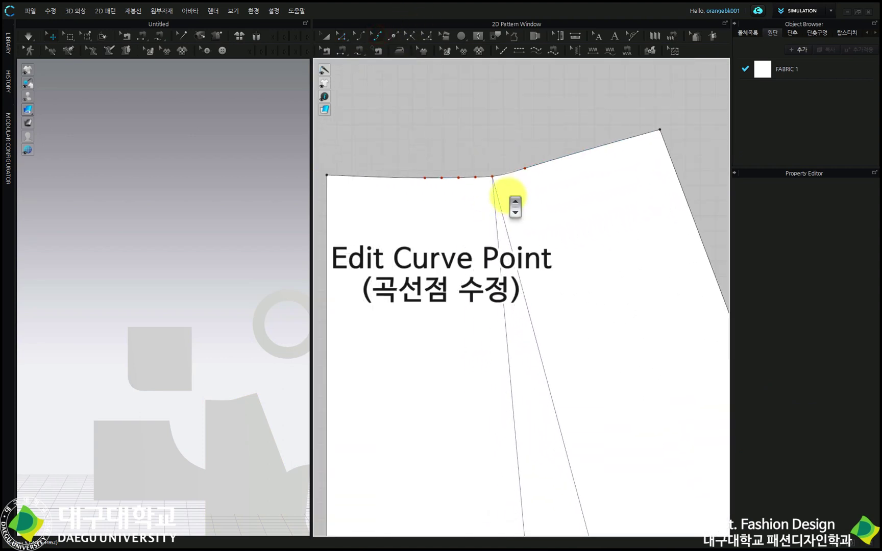
click(473, 169)
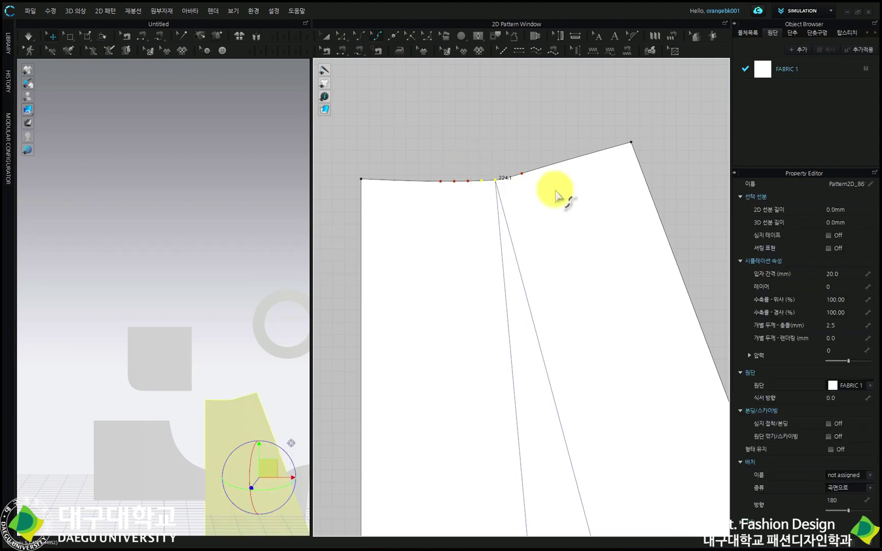
key(Delete)
drag(522, 174, 580, 163)
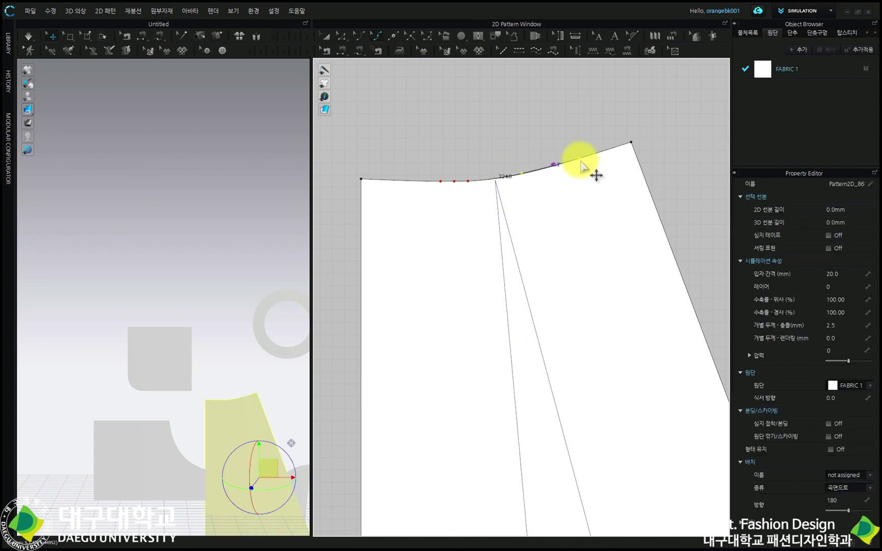
Smooth the hem by deleting the clustered curve points beside the right spread line and adjusting the one beside the left spread line.
scroll(582, 167, down, 3)
scroll(596, 430, up, 3)
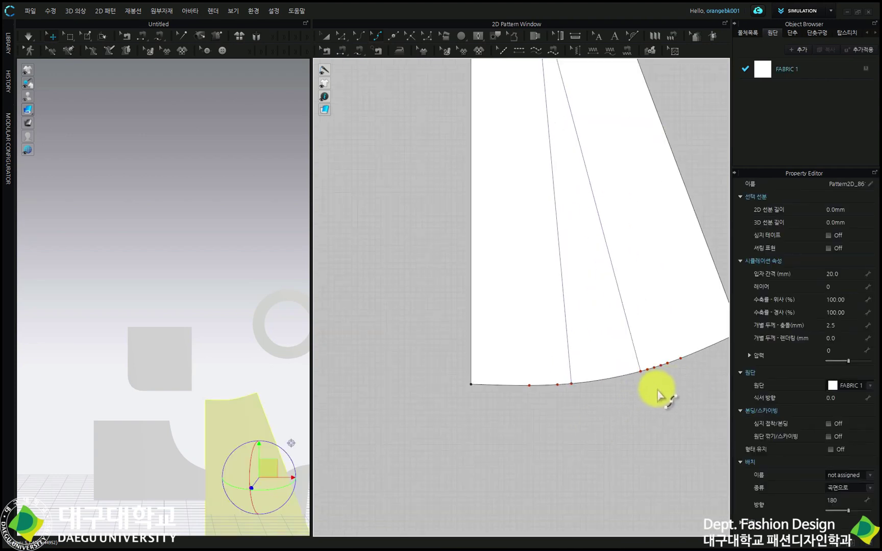
drag(649, 382, 673, 351)
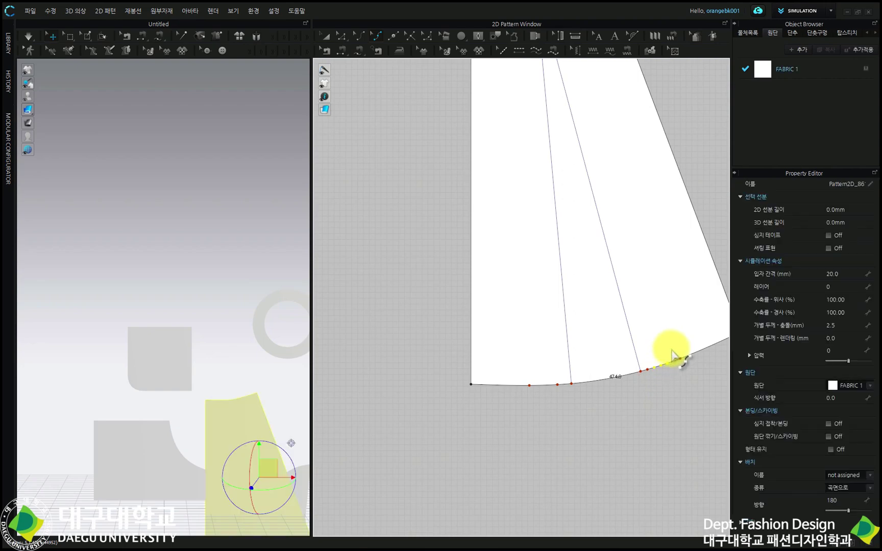
key(Delete)
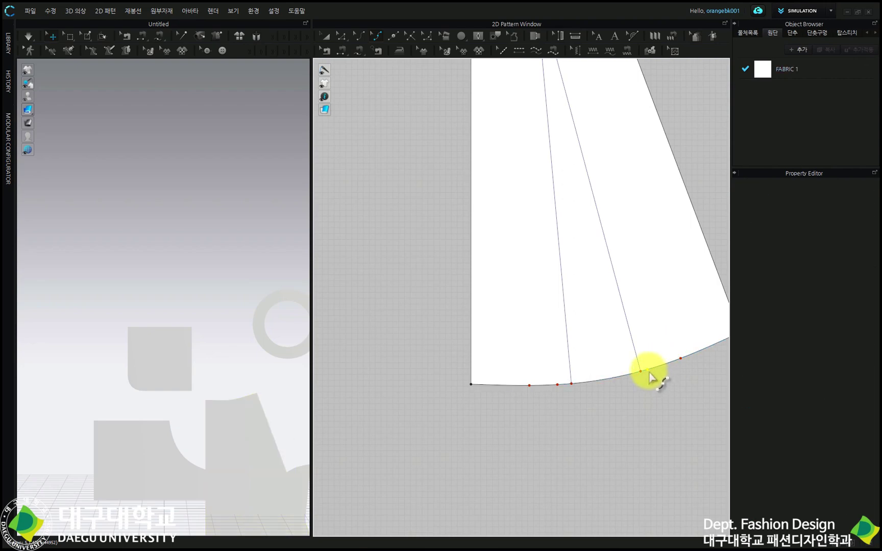
click(650, 378)
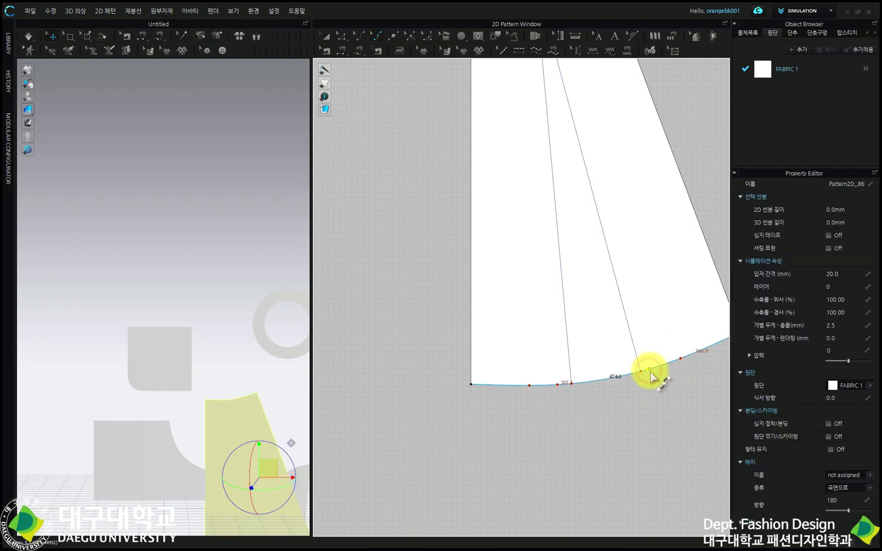
click(652, 388)
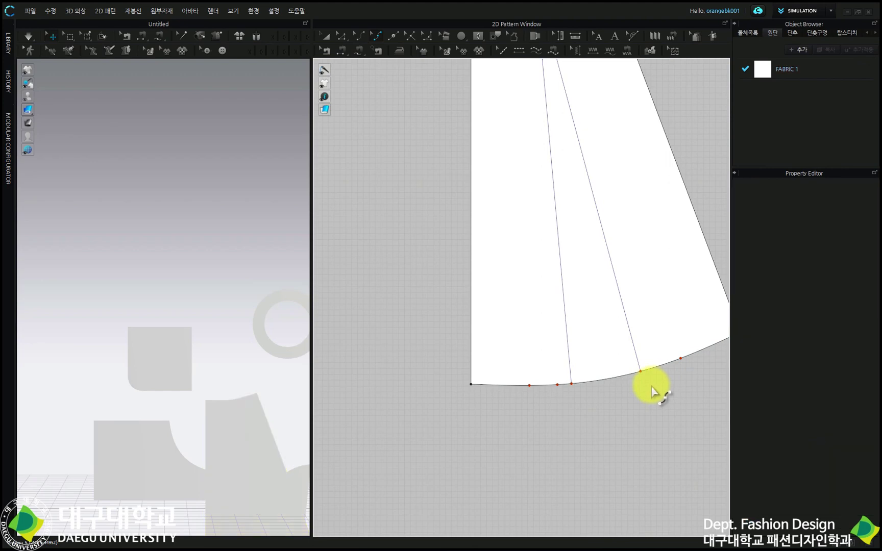
click(560, 393)
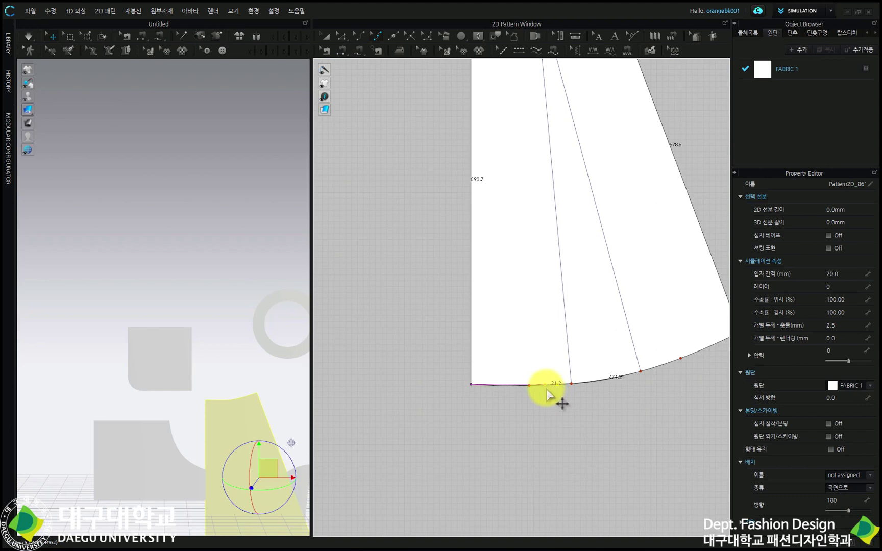
scroll(549, 392, up, 3)
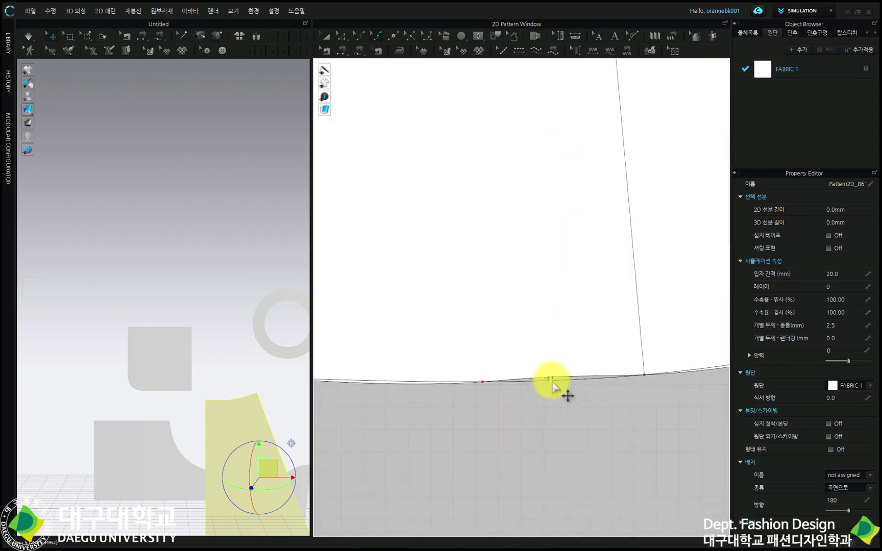
scroll(551, 383, down, 2)
scroll(557, 396, up, 2)
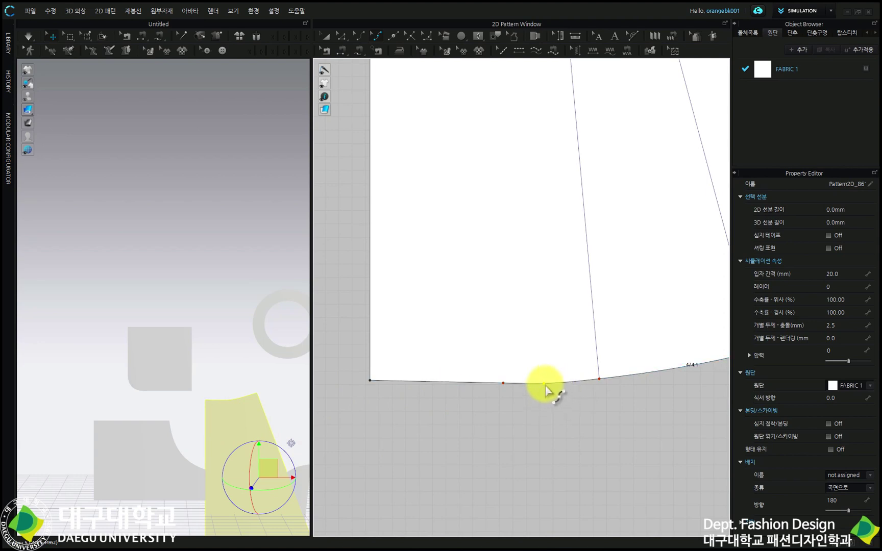
Convert the piece's upper-right corner point to a curve point.
scroll(545, 390, down, 5)
scroll(531, 122, up, 2)
click(343, 37)
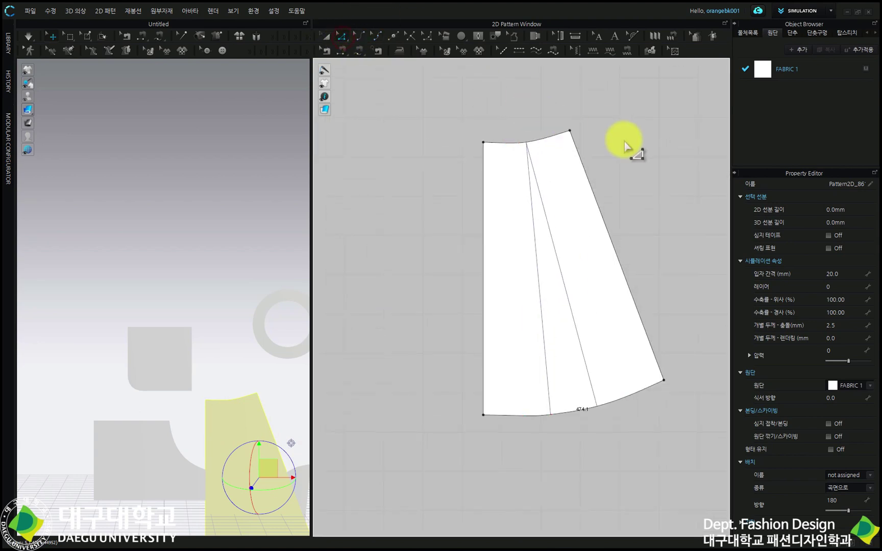
right_click(570, 136)
click(601, 196)
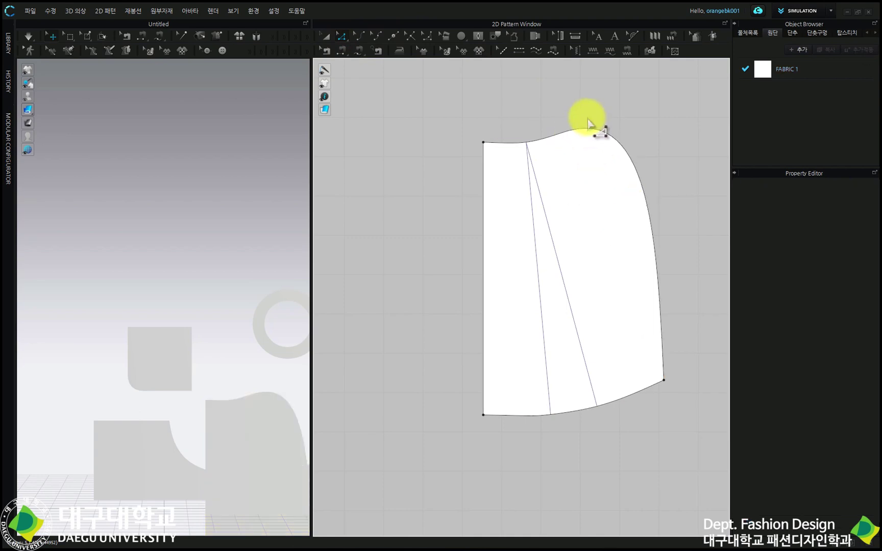
scroll(598, 134, up, 3)
scroll(562, 238, down, 2)
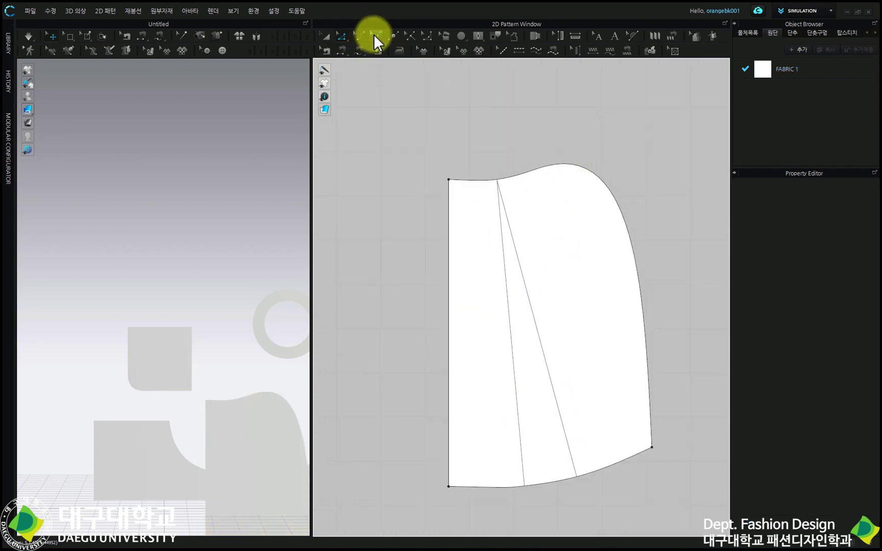
Convert the upper-right curve point back to a straight point and delete all curve points along the right side edge.
click(380, 37)
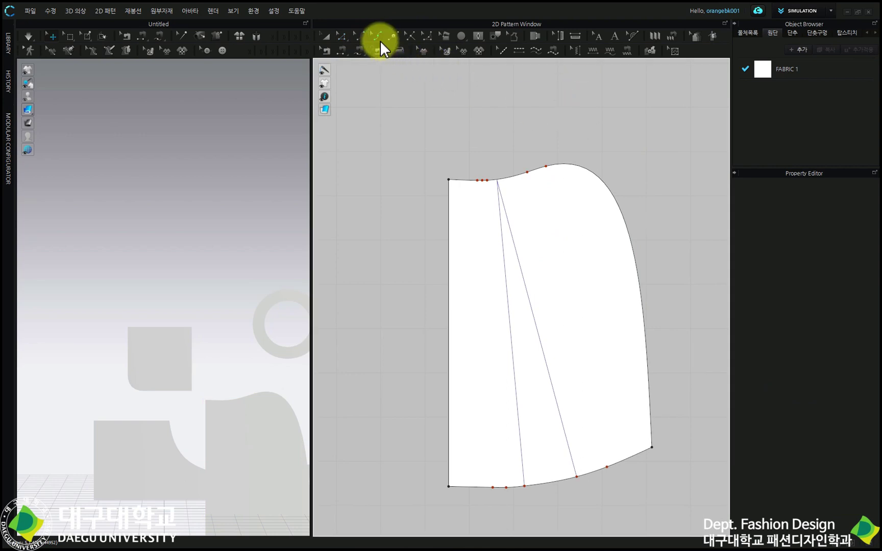
click(546, 166)
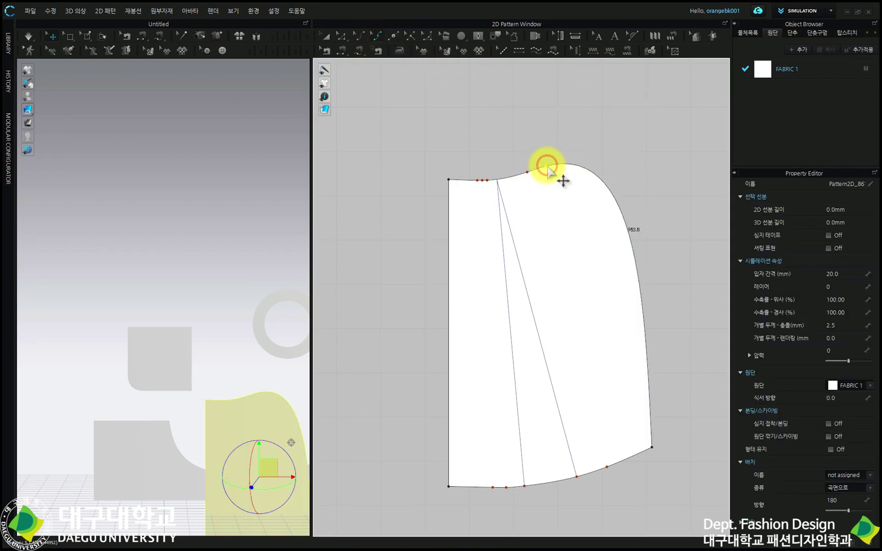
right_click(547, 168)
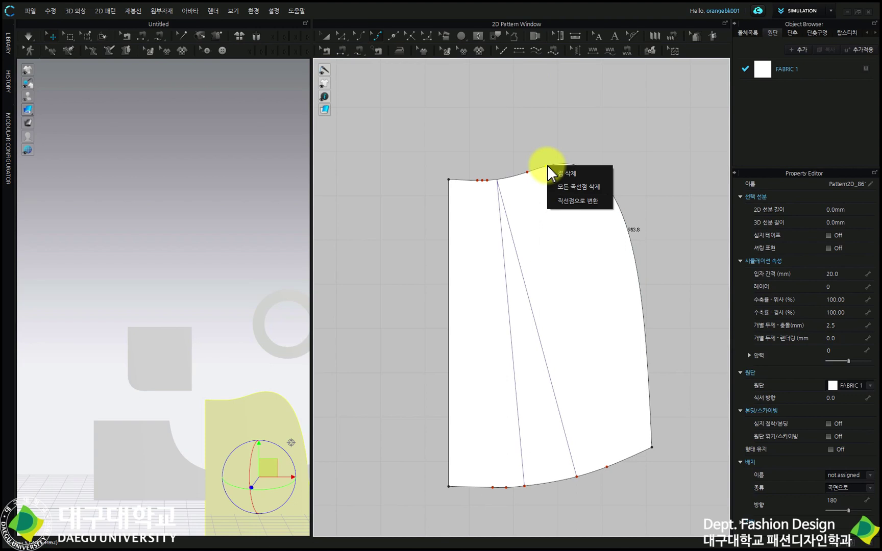
click(578, 201)
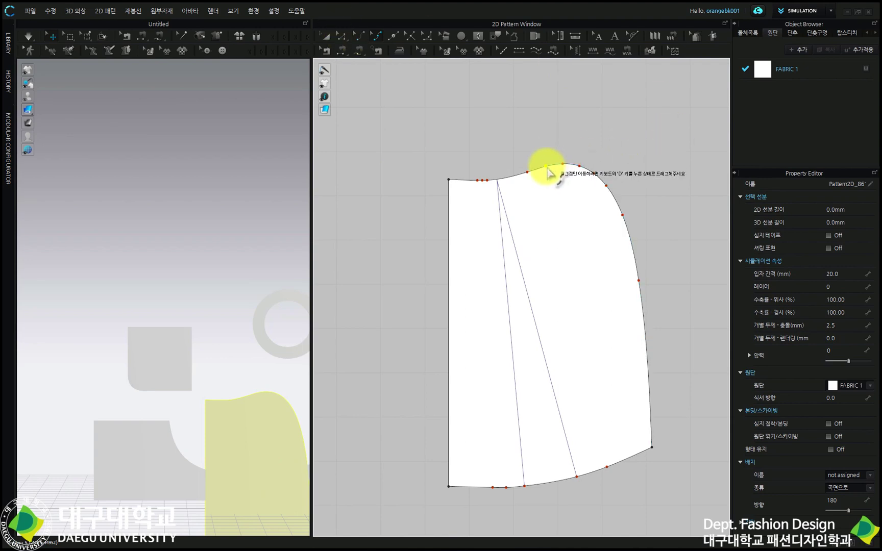
drag(555, 149, 693, 321)
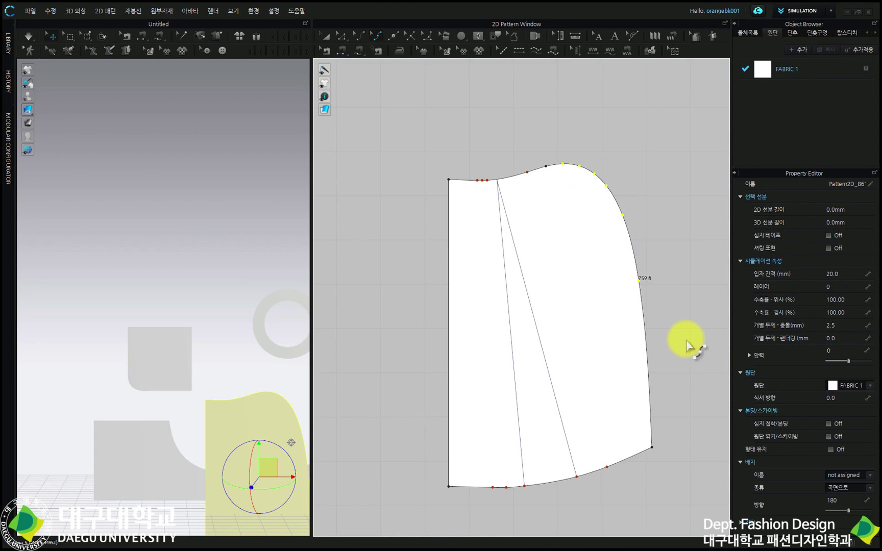
key(Delete)
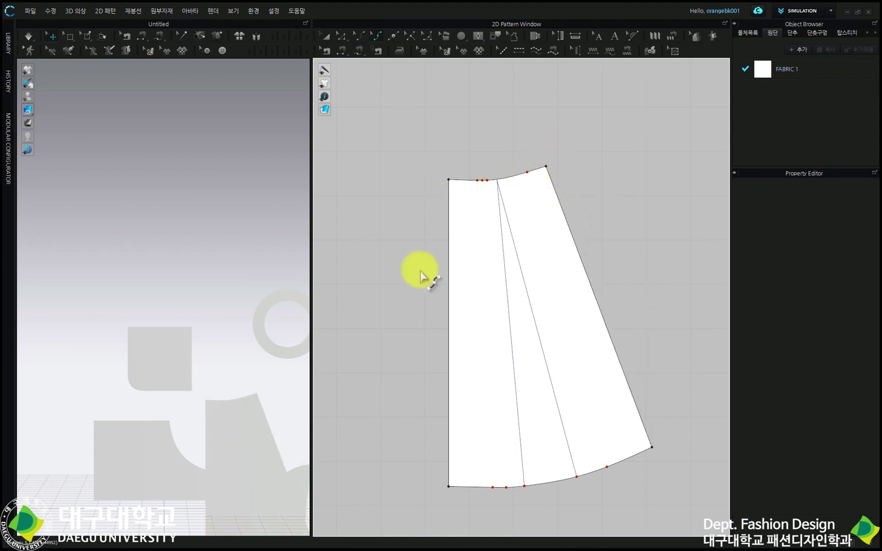